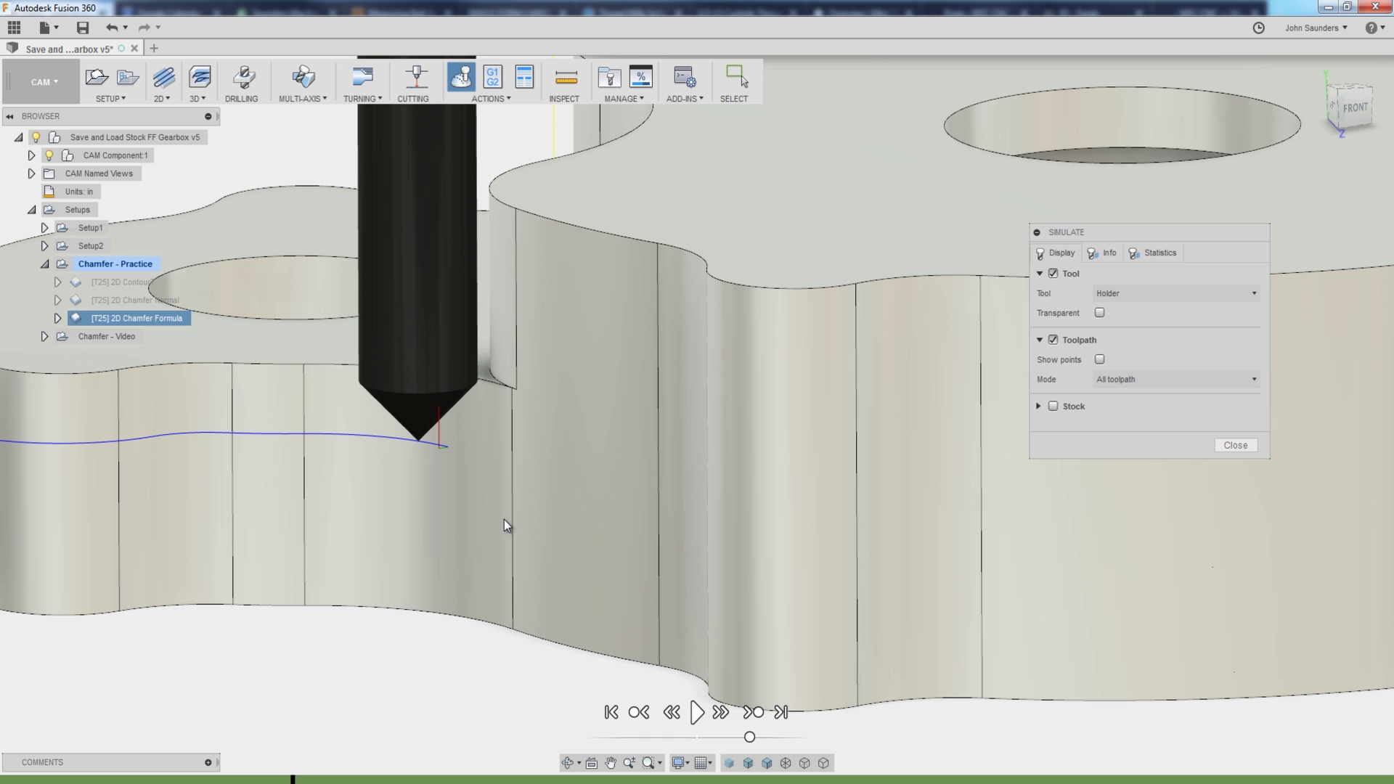
Examine the chamfer tool's position against the step wall in the 2D Chamfer Formula simulation, and close the simulation.
{"action": "scroll", "coordinate": [472, 501], "scroll_direction": "up", "scroll_amount": 4}
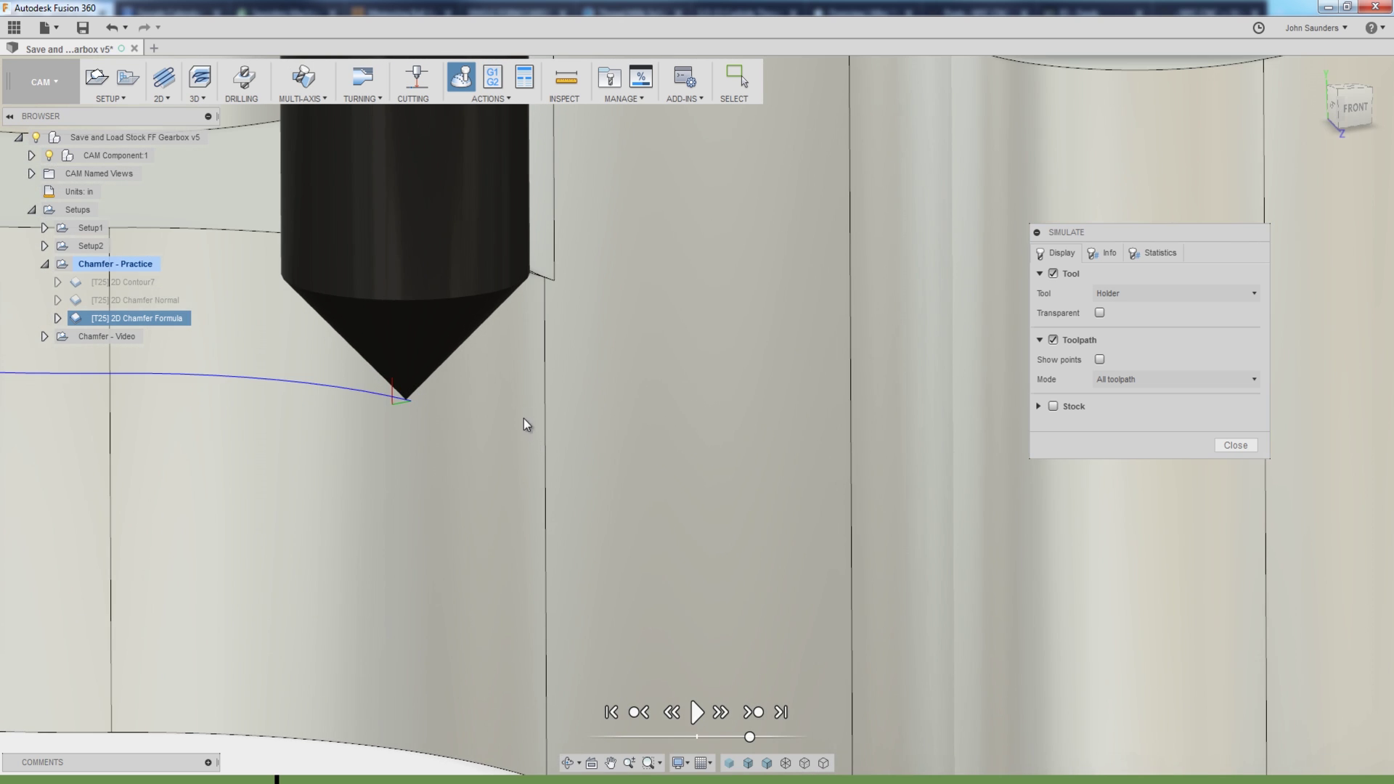
{"action": "middle_click_drag", "start_coordinate": [524, 419], "coordinate": [498, 405], "text": "shift"}
{"action": "scroll", "coordinate": [478, 306], "scroll_direction": "up", "scroll_amount": 2}
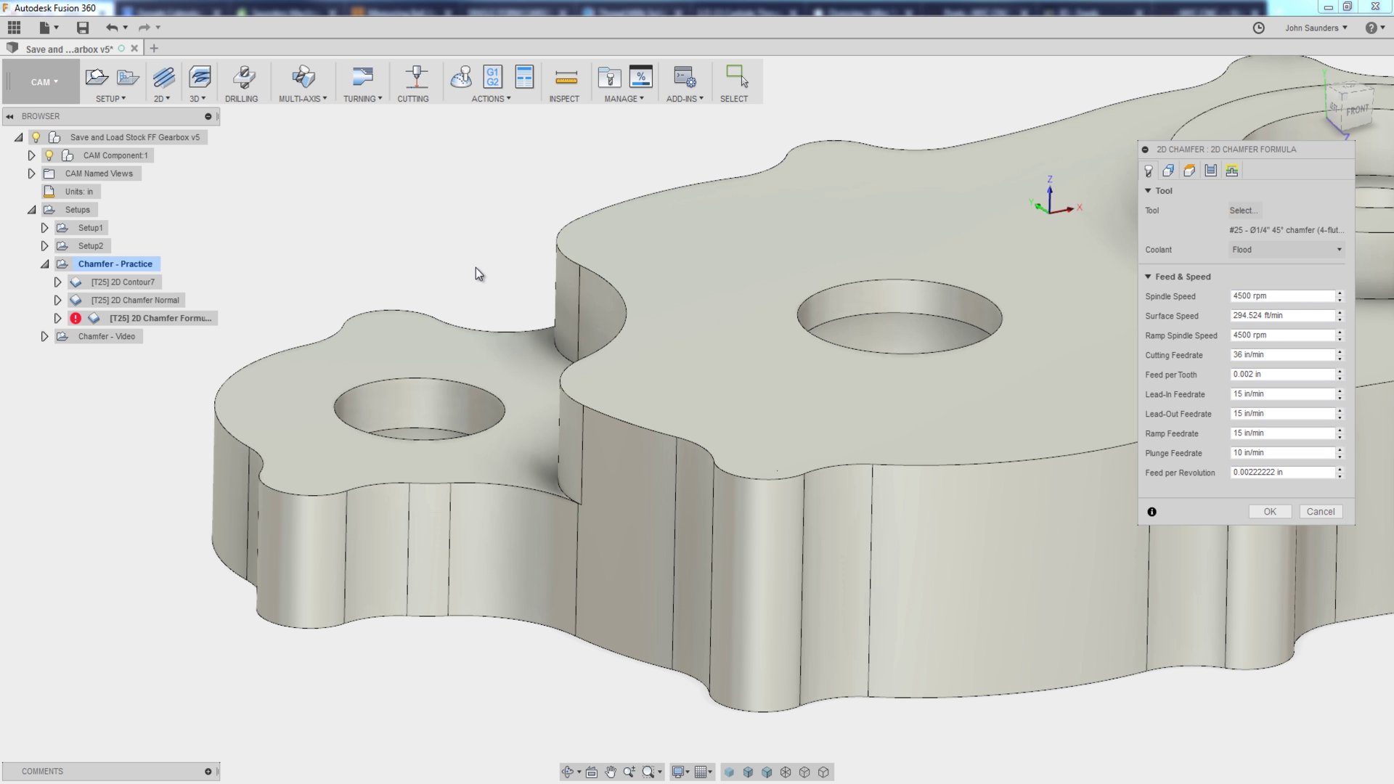
{"action": "left_click", "coordinate": [1169, 172]}
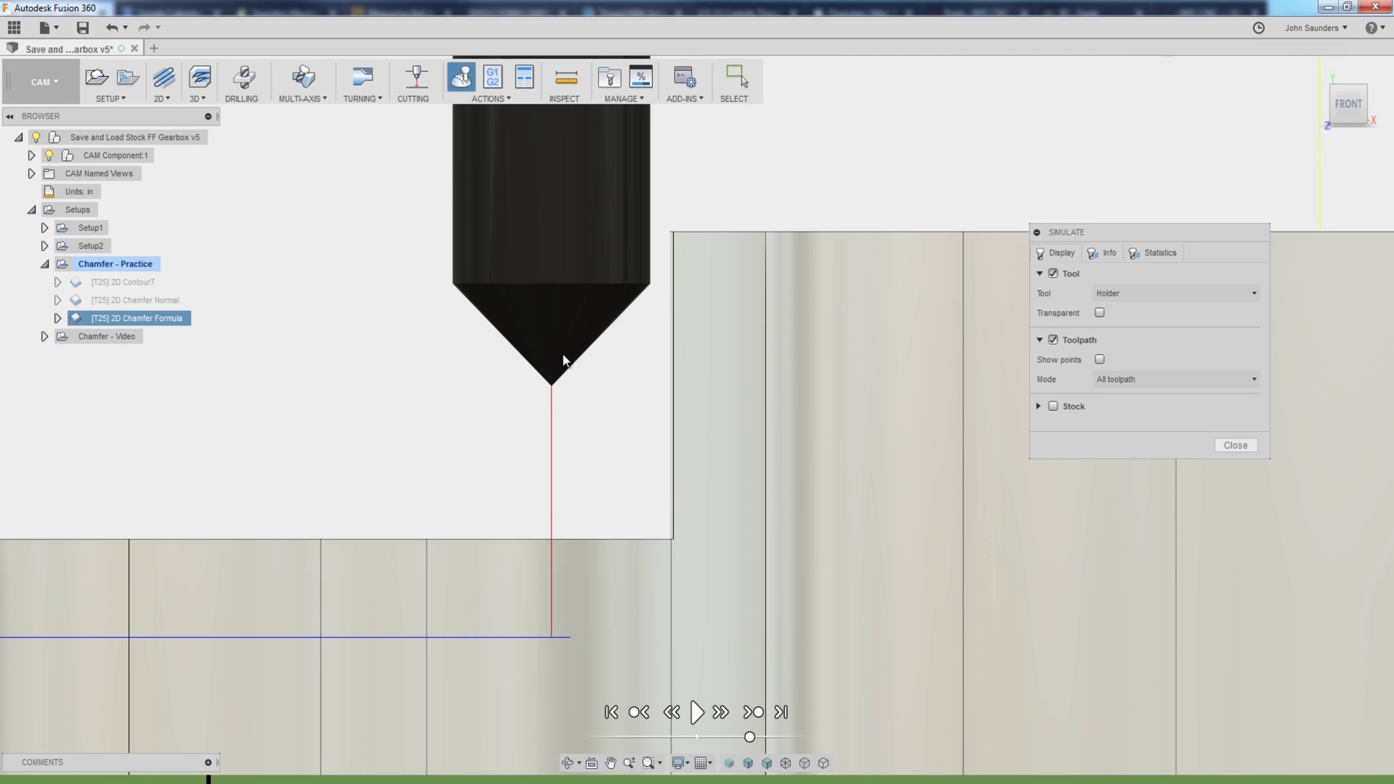
{"action": "middle_click_drag", "start_coordinate": [536, 461], "coordinate": [692, 573], "text": "shift"}
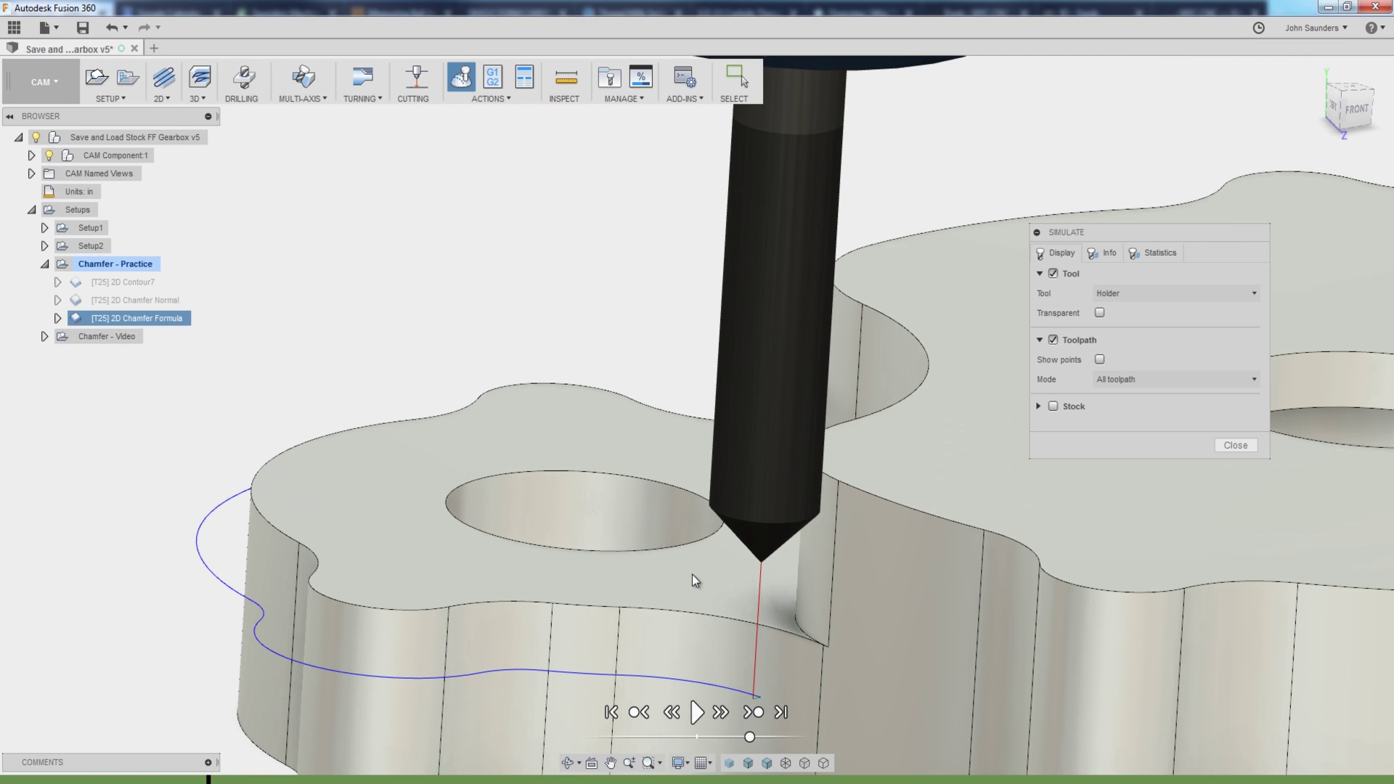
{"action": "middle_click_drag", "start_coordinate": [837, 599], "coordinate": [396, 512], "text": "shift"}
{"action": "scroll", "coordinate": [392, 505], "scroll_direction": "up", "scroll_amount": 3}
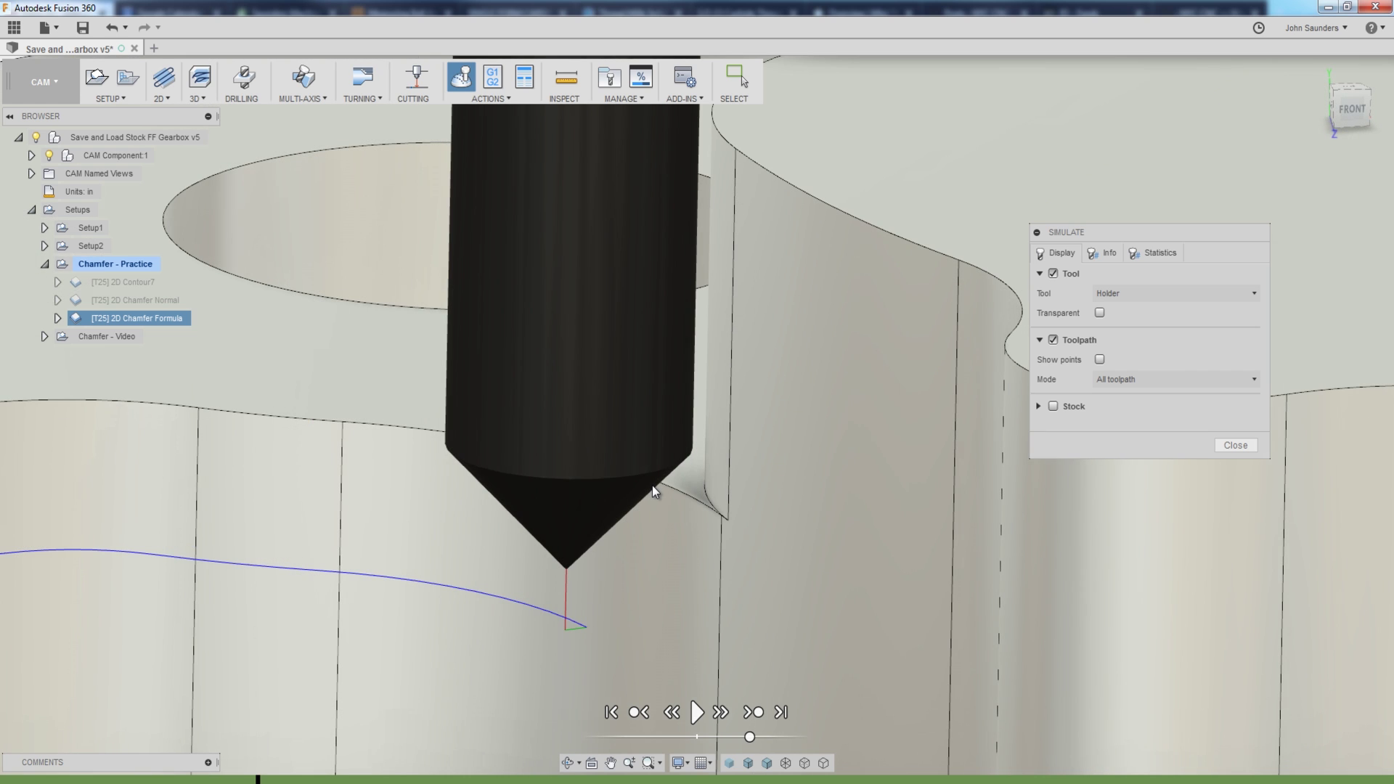
{"action": "mouse_move", "coordinate": [652, 485]}
{"action": "left_mouse_down"}
{"action": "mouse_move", "coordinate": [669, 503]}
{"action": "mouse_move", "coordinate": [725, 502]}
{"action": "left_mouse_up"}
{"action": "middle_click_drag", "start_coordinate": [725, 502], "coordinate": [643, 485], "text": "shift"}
{"action": "left_click_drag", "start_coordinate": [643, 486], "coordinate": [669, 486]}
{"action": "scroll", "coordinate": [669, 485], "scroll_direction": "down", "scroll_amount": 2}
{"action": "middle_click_drag", "start_coordinate": [586, 458], "coordinate": [659, 454], "text": "shift"}
{"action": "scroll", "coordinate": [599, 439], "scroll_direction": "down", "scroll_amount": 2}
{"action": "scroll", "coordinate": [687, 445], "scroll_direction": "down", "scroll_amount": 2}
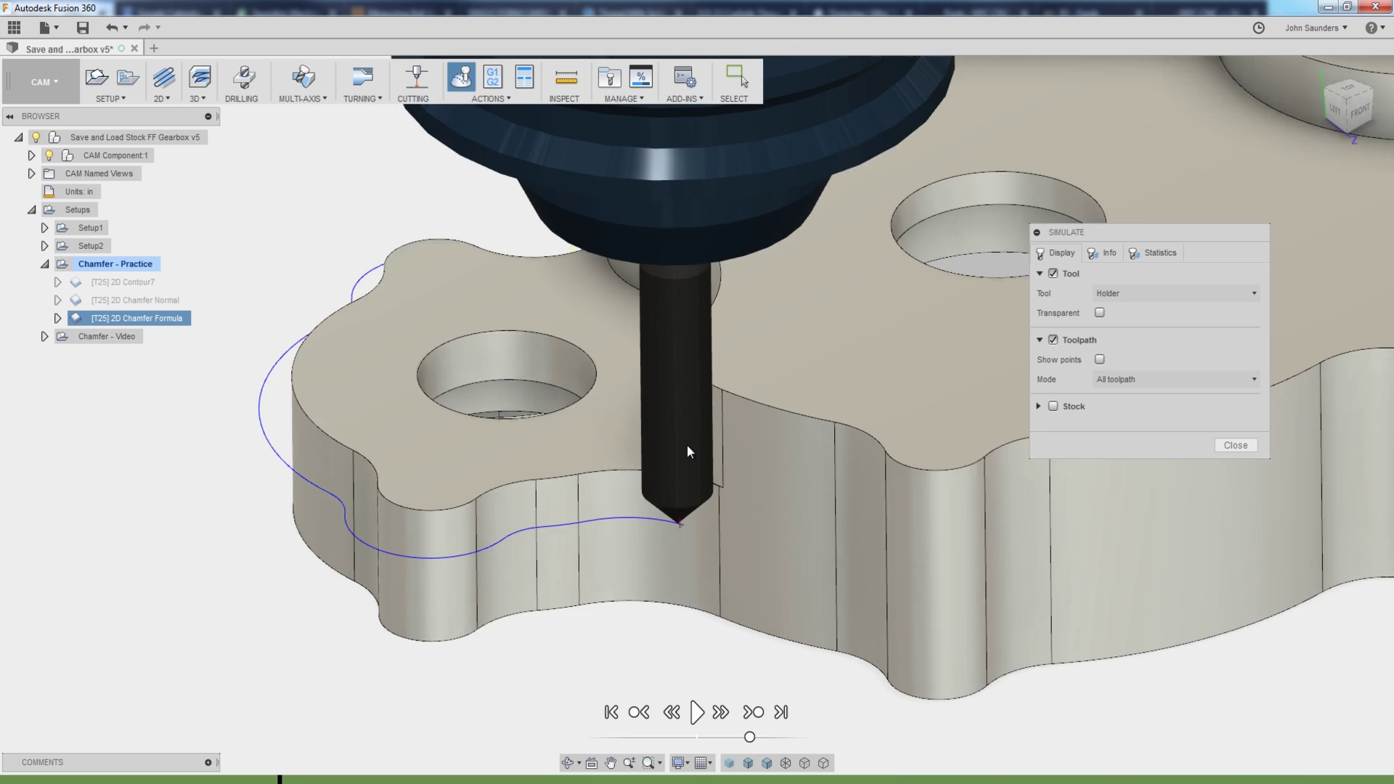
{"action": "scroll", "coordinate": [687, 445], "scroll_direction": "down", "scroll_amount": 3}
{"action": "middle_click_drag", "start_coordinate": [716, 420], "coordinate": [668, 450]}
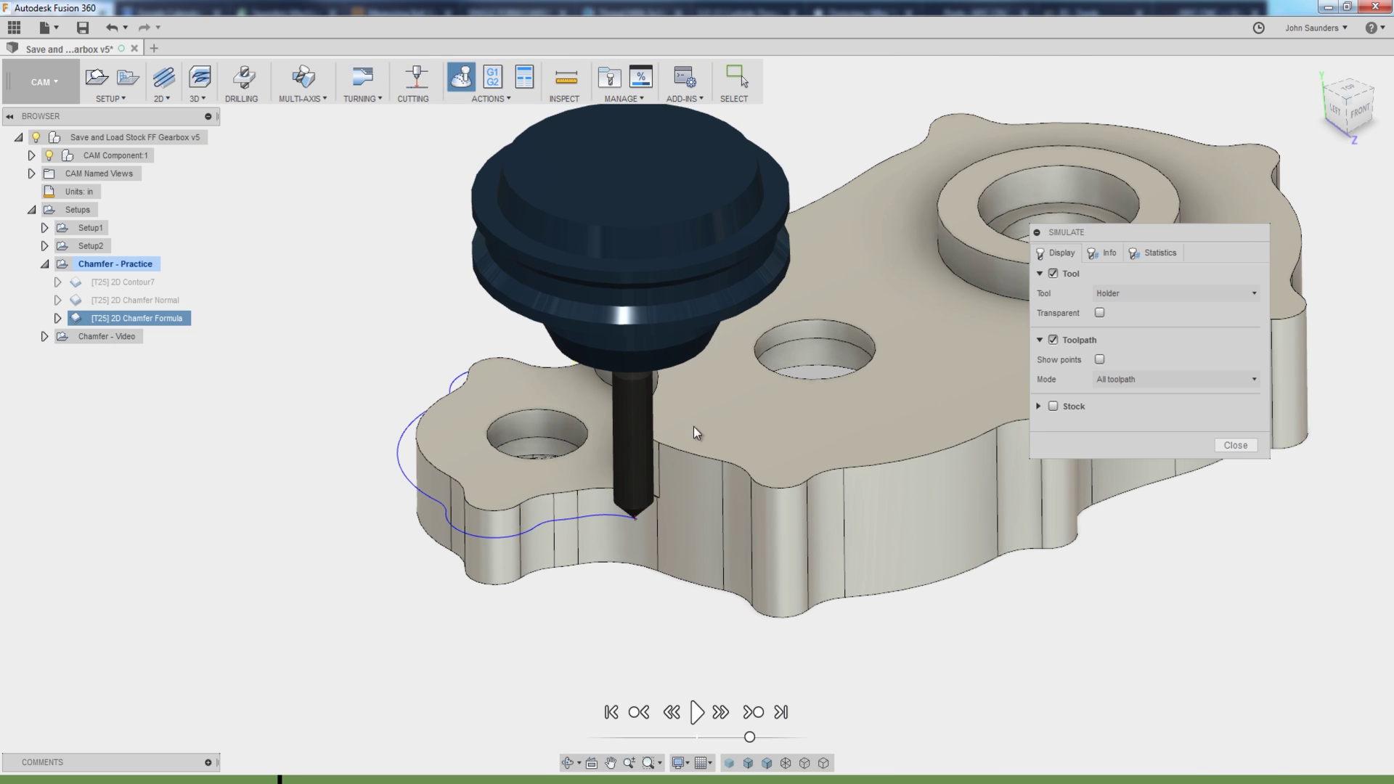
{"action": "left_click", "coordinate": [1244, 454]}
{"action": "left_click", "coordinate": [347, 295]}
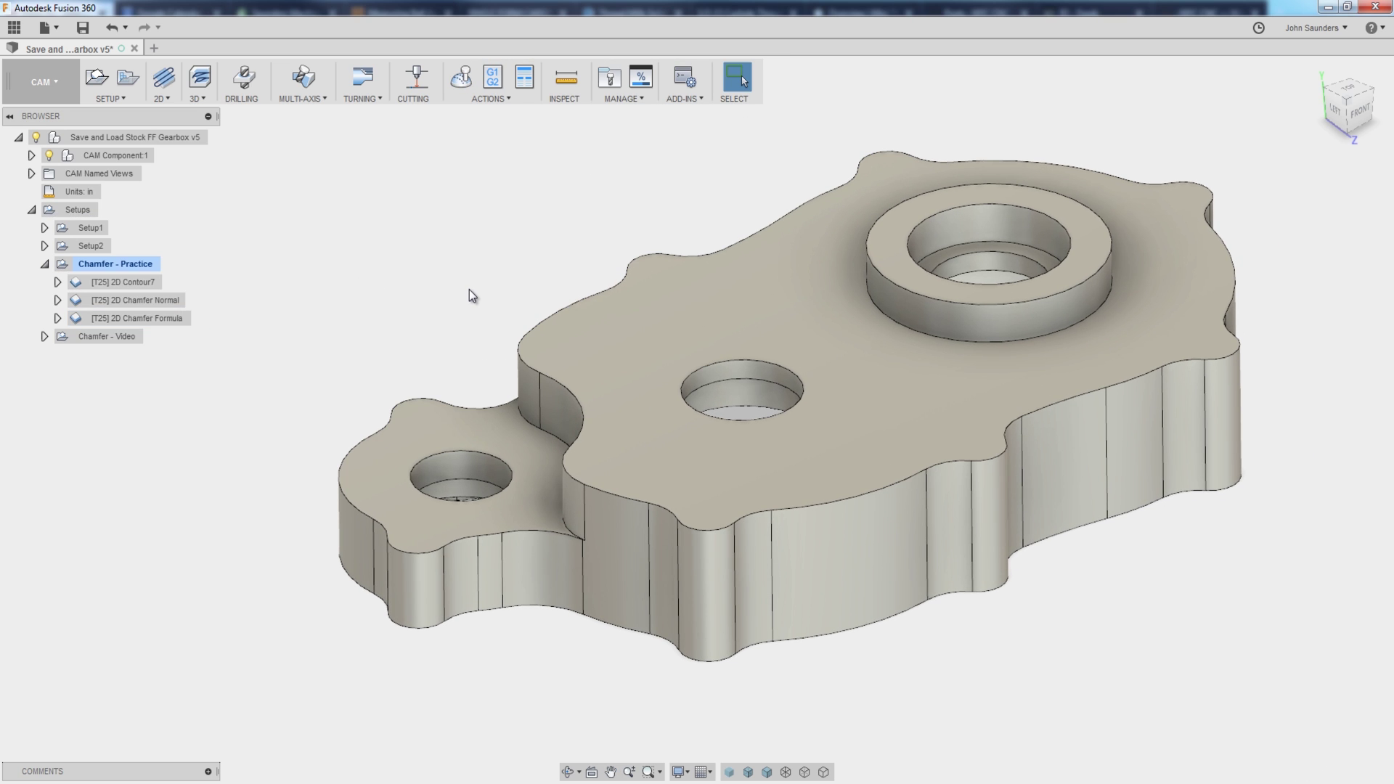
Open the Chamfer Tip Offset expression in the passes settings of the 2D Chamfer Formula operation.
{"action": "left_click", "coordinate": [160, 324]}
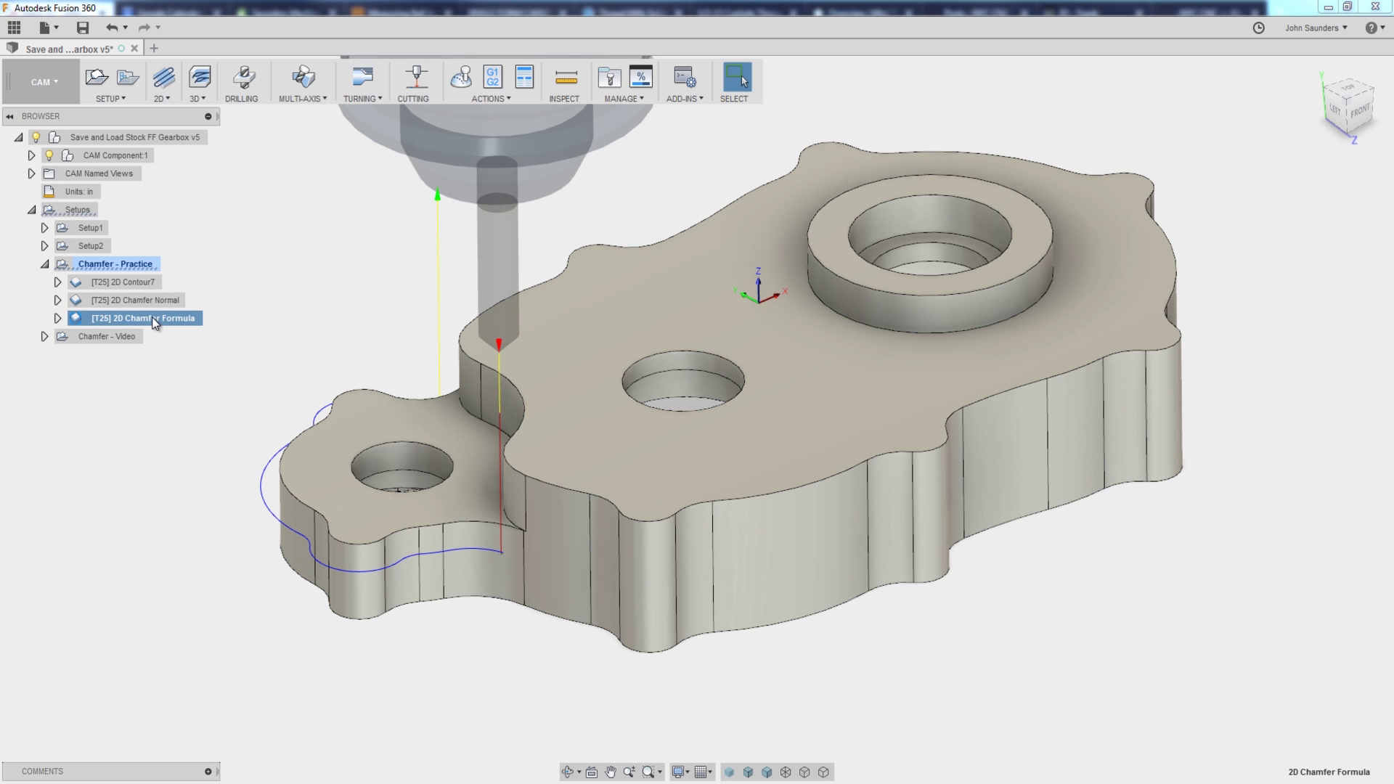
{"action": "right_click", "coordinate": [151, 317]}
{"action": "left_click", "coordinate": [174, 330]}
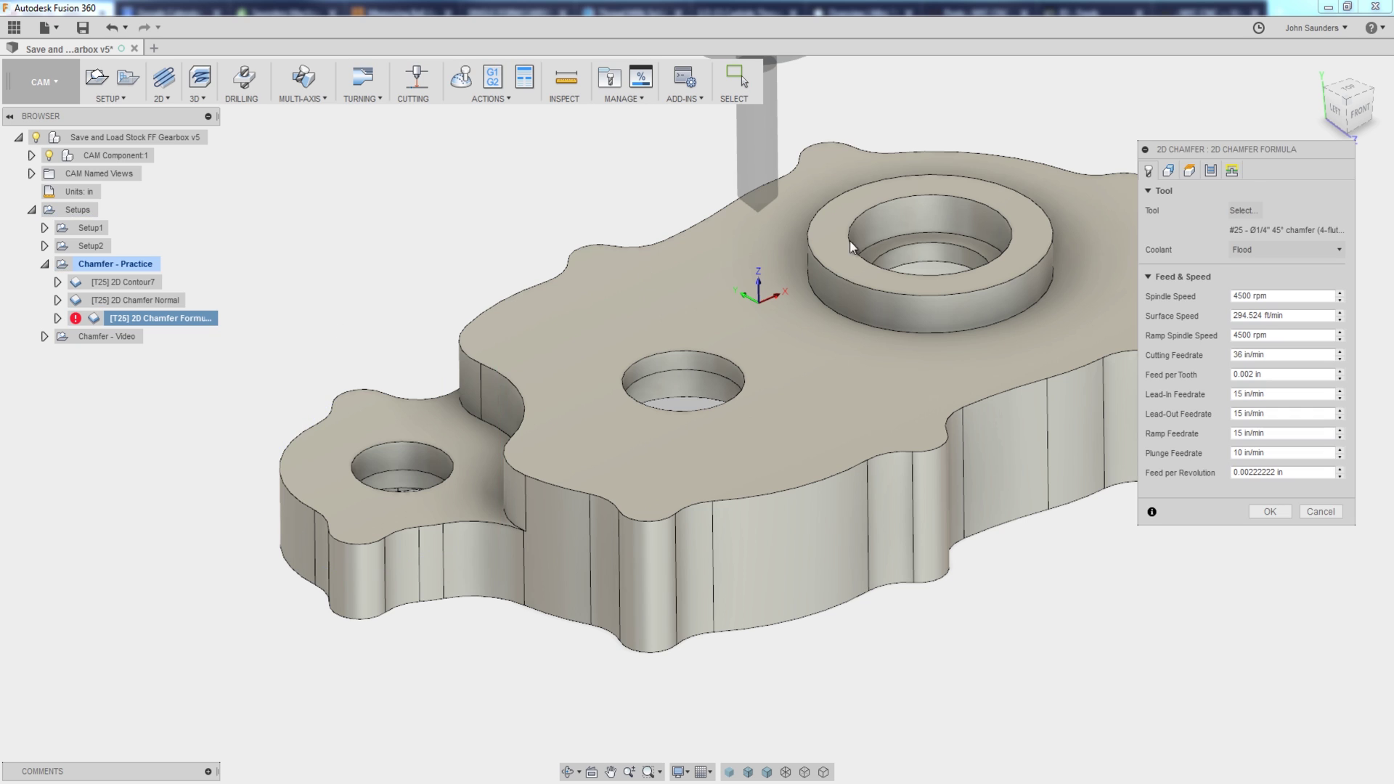
{"action": "left_click", "coordinate": [1211, 170]}
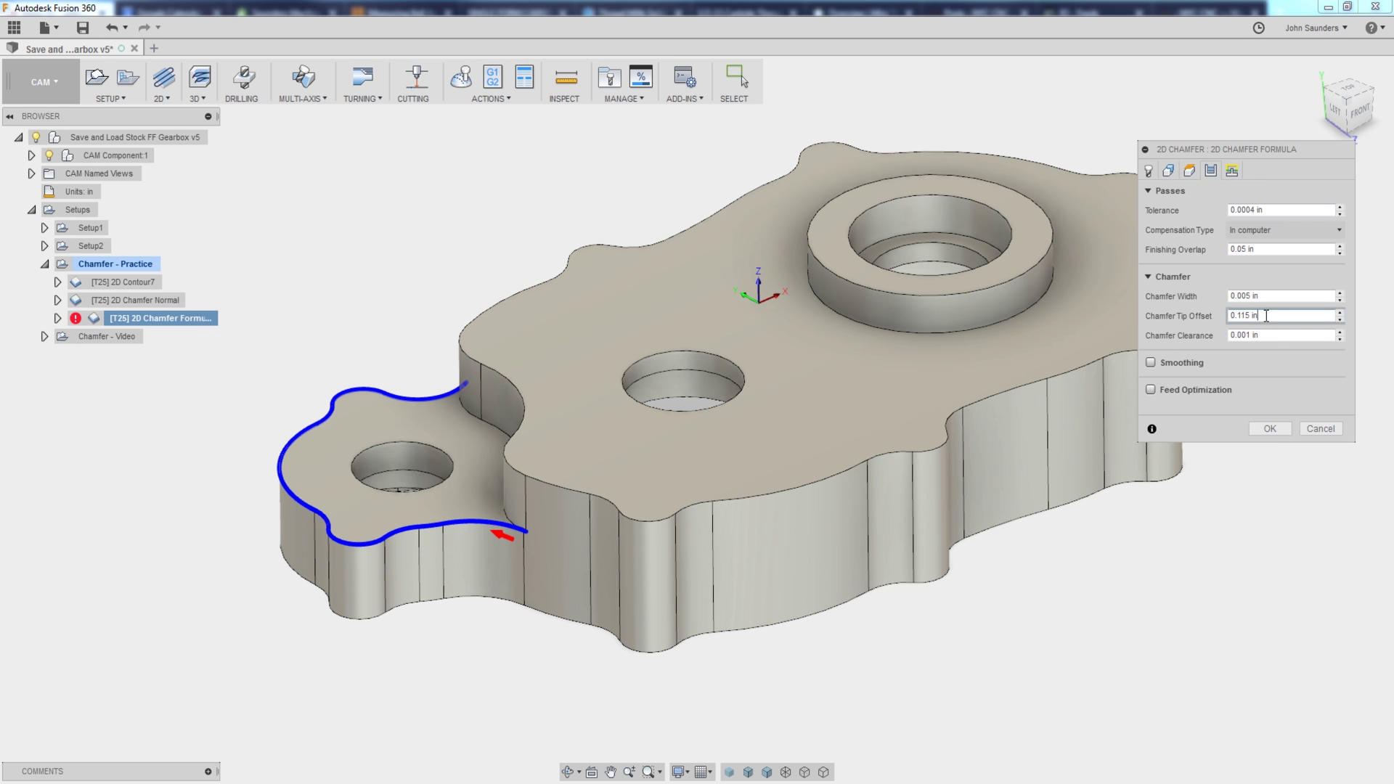
{"action": "left_click_drag", "start_coordinate": [1268, 315], "coordinate": [1235, 314]}
{"action": "left_click", "coordinate": [1310, 315]}
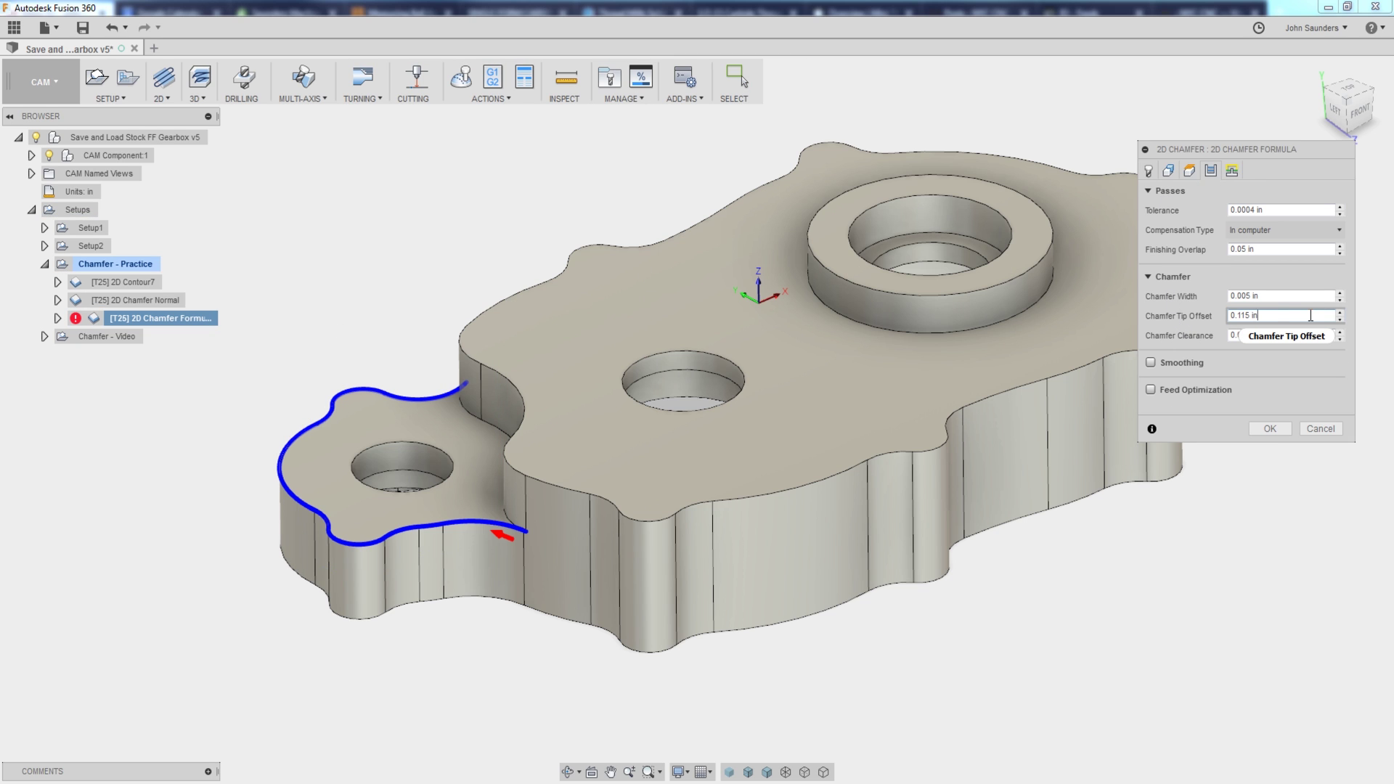
{"action": "right_click", "coordinate": [1287, 315]}
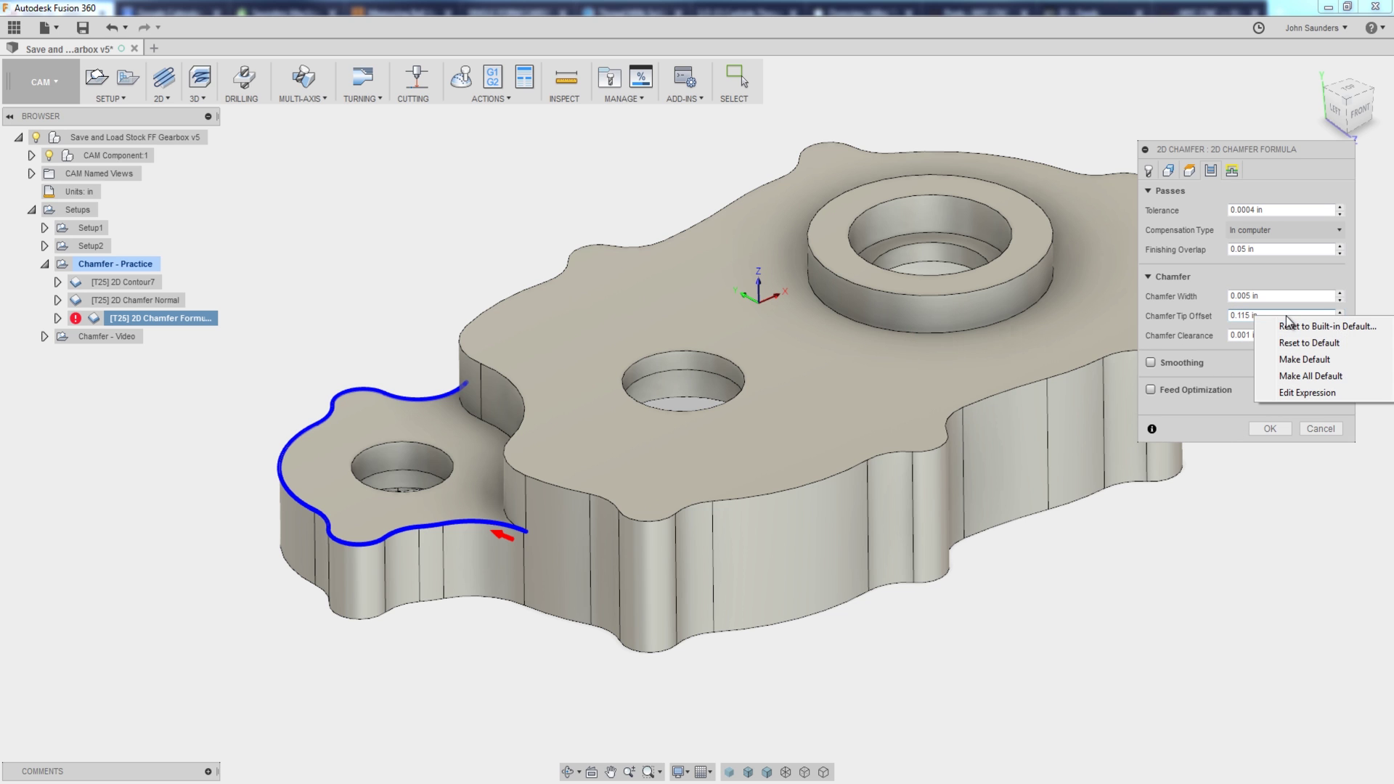
{"action": "left_click", "coordinate": [1310, 393]}
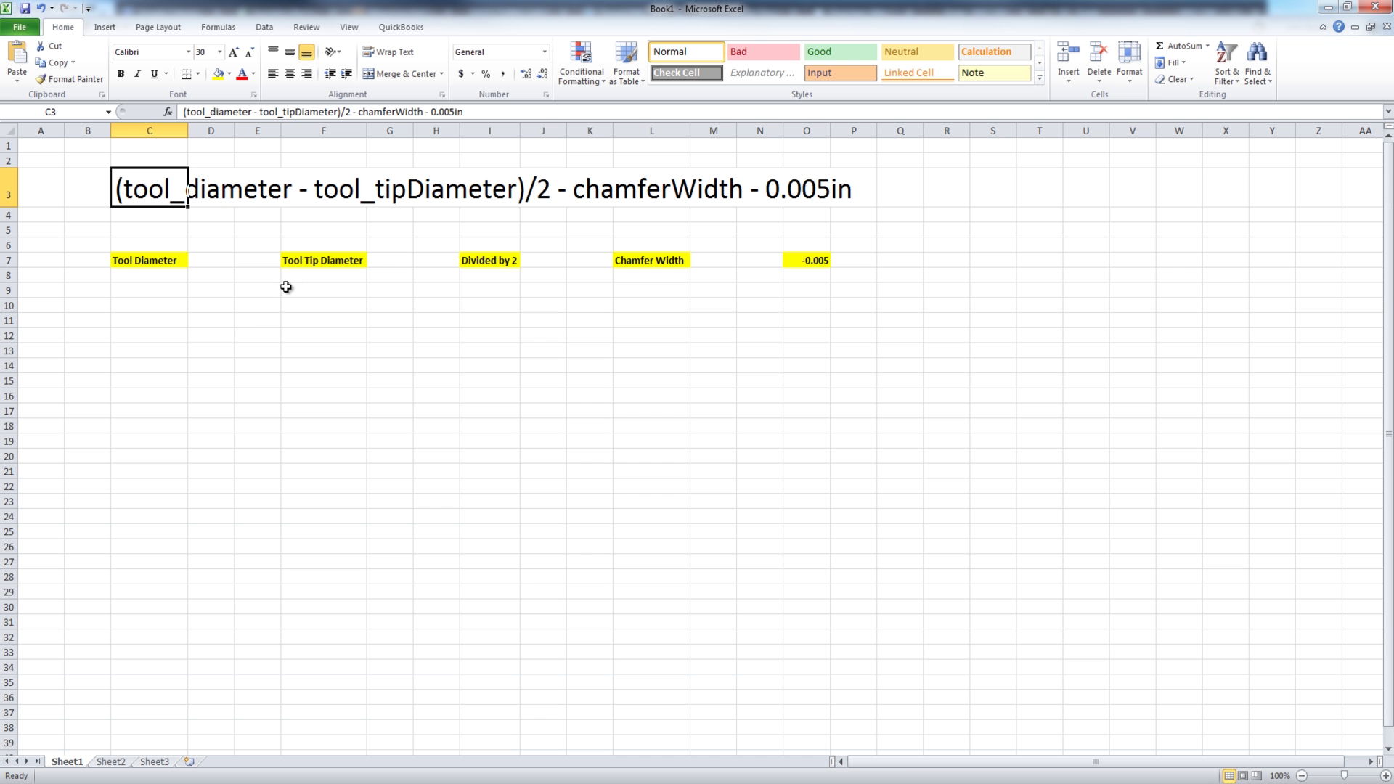
In the Excel sheet, enter 0.25 as the tool diameter in C8 and 0 as the tool tip diameter in F8.
{"action": "left_click", "coordinate": [288, 288]}
{"action": "left_click", "coordinate": [114, 279]}
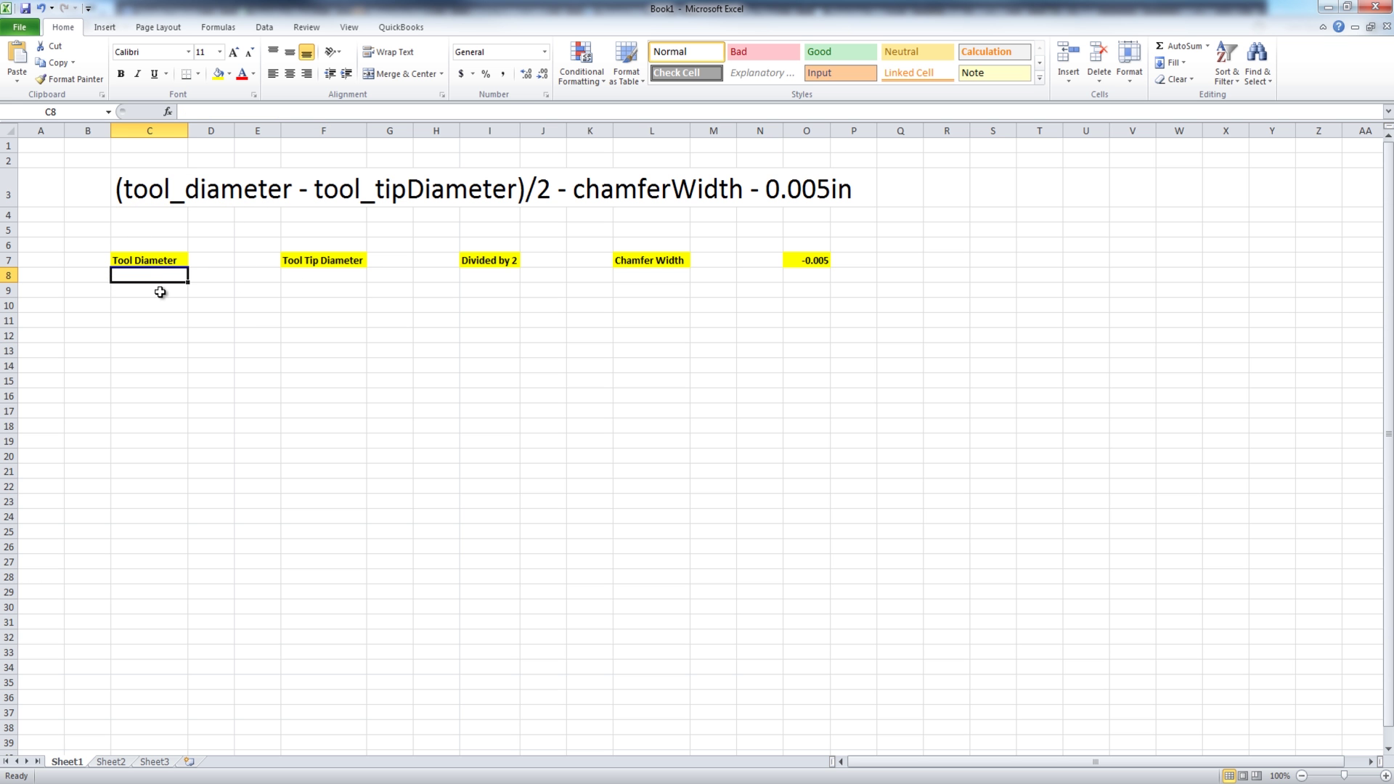
{"action": "type", "text": "0.25"}
{"action": "key", "text": "Tab"}
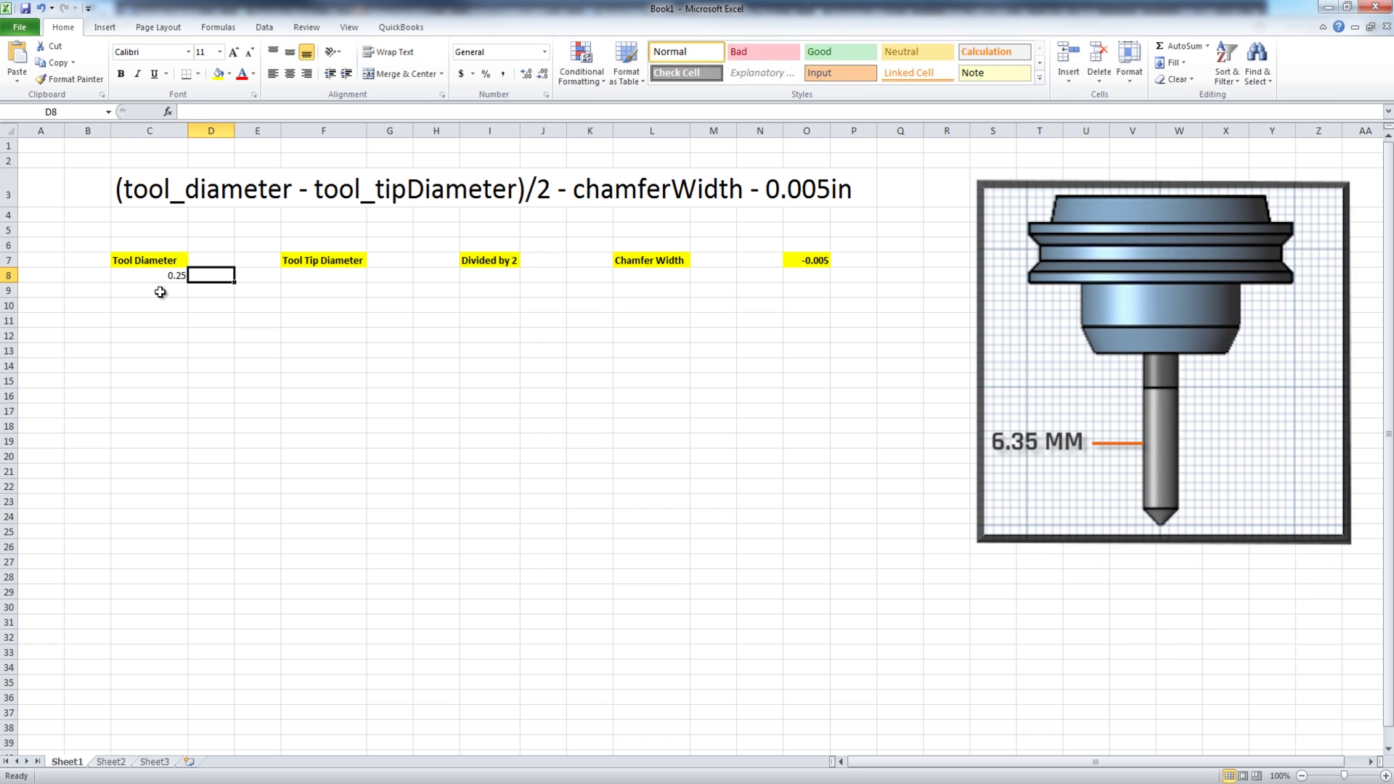
{"action": "key", "text": "Tab"}
{"action": "key", "text": "Tab"}
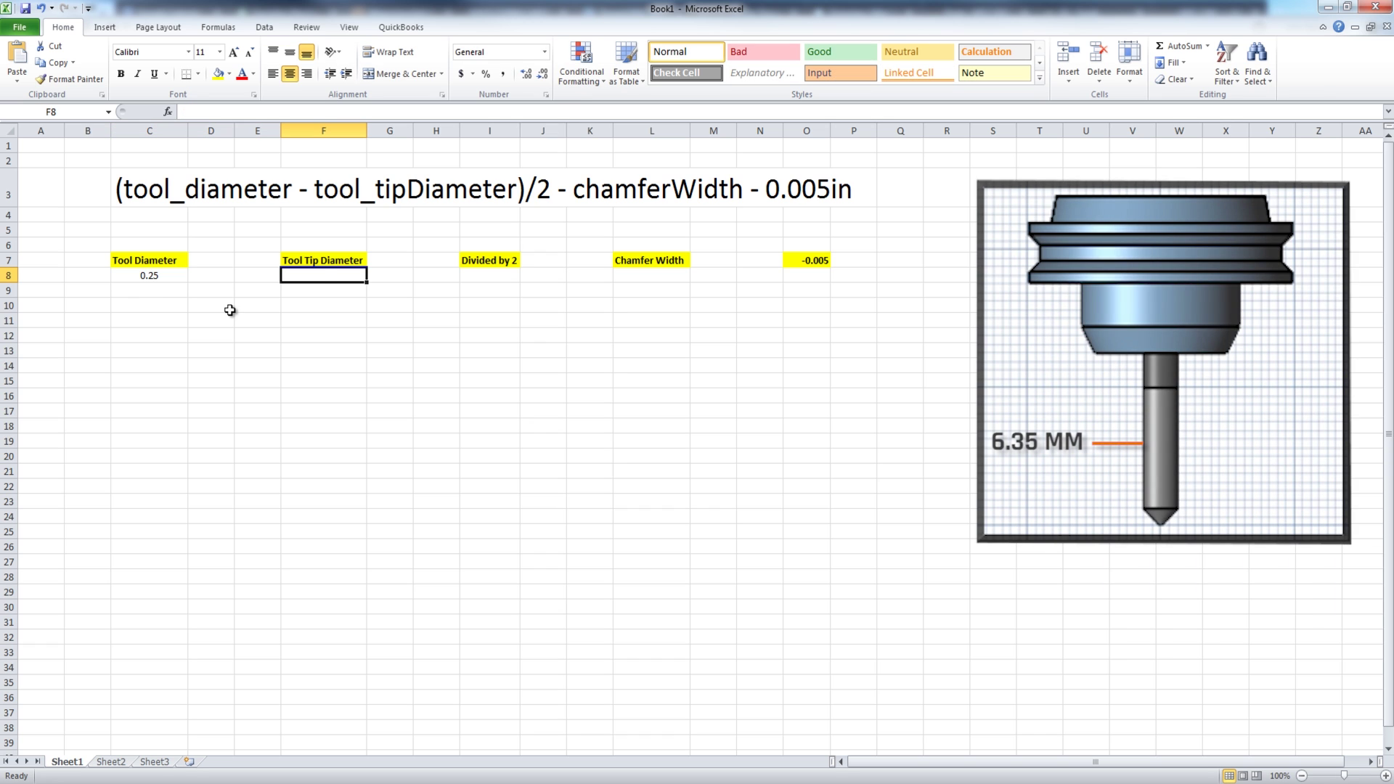
{"action": "type", "text": "0"}
{"action": "key", "text": "ctrl+Return"}
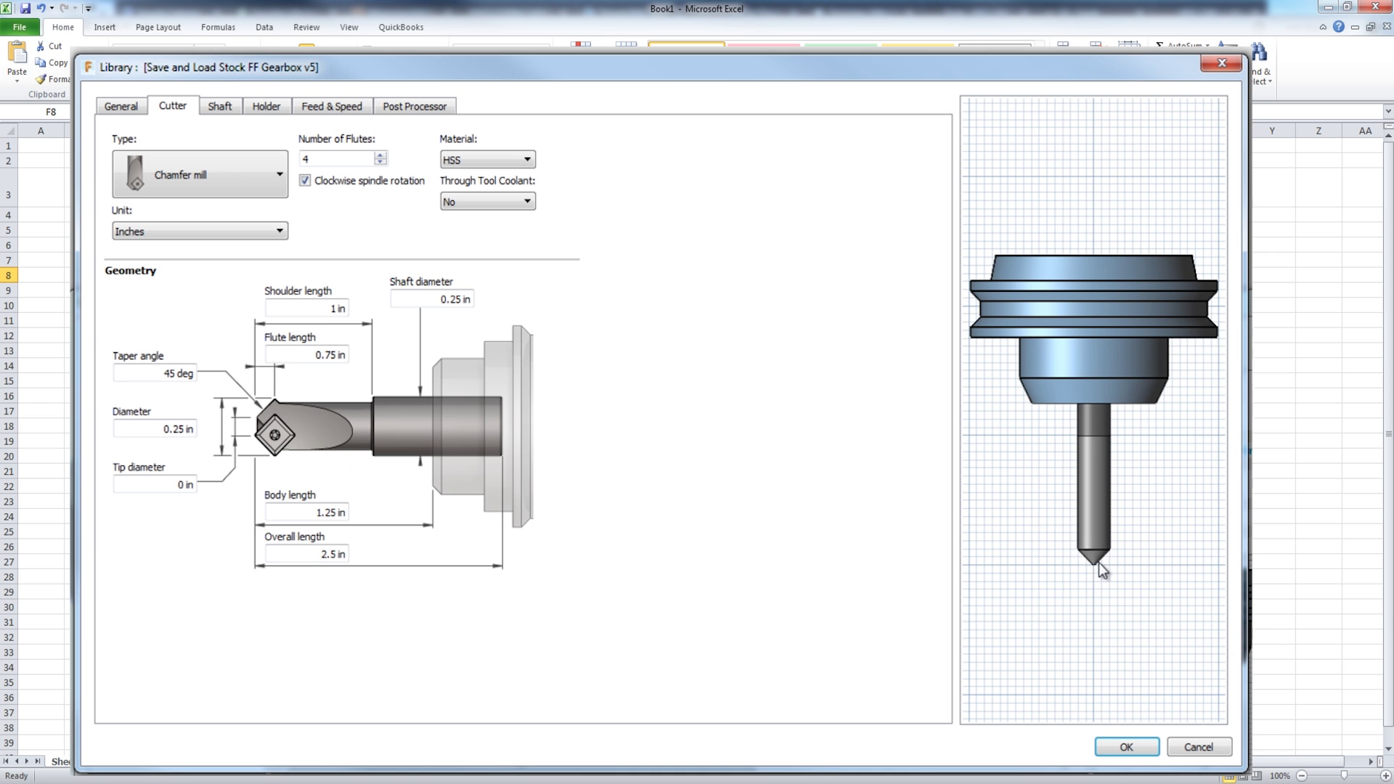
Try a tip diameter of .125 in on the chamfer mill, and close the enlarged chamfer tool photo on the Lakeshore Carbide page.
{"action": "left_click", "coordinate": [169, 483]}
{"action": "type", "text": ".125"}
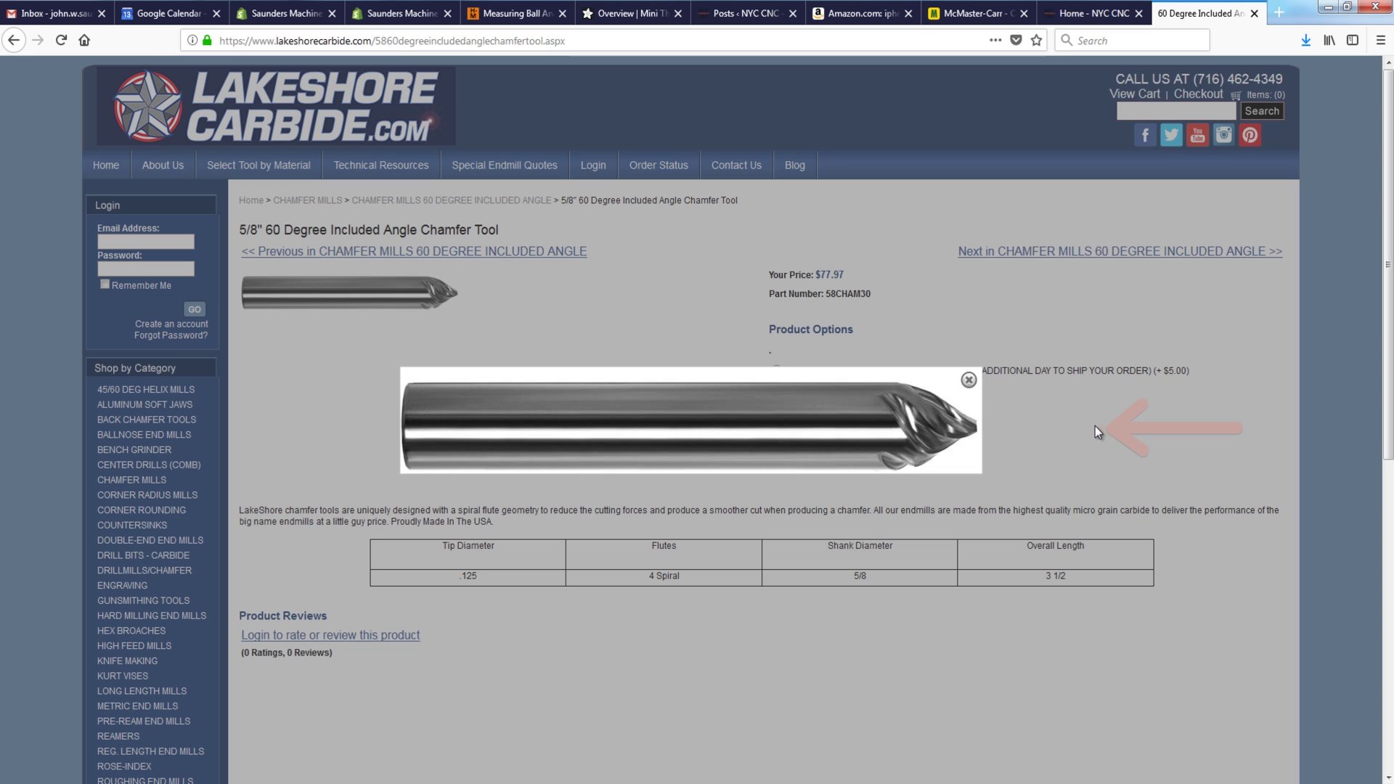
{"action": "left_click", "coordinate": [969, 380]}
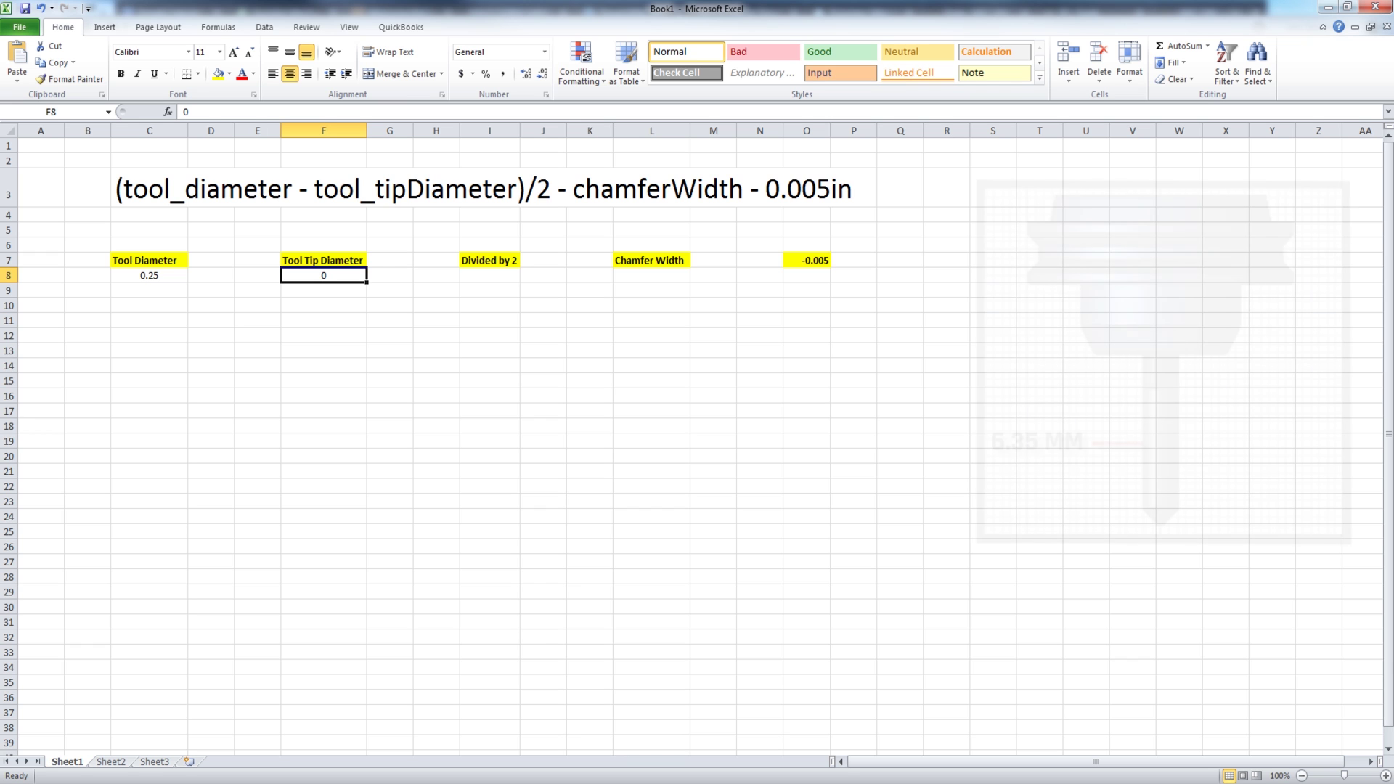
Enter the formula =(C8-F8)/2 in cell I8 of the Excel sheet, under Divided by 2.
{"action": "key", "text": "Right"}
{"action": "key", "text": "Right"}
{"action": "key", "text": "Right"}
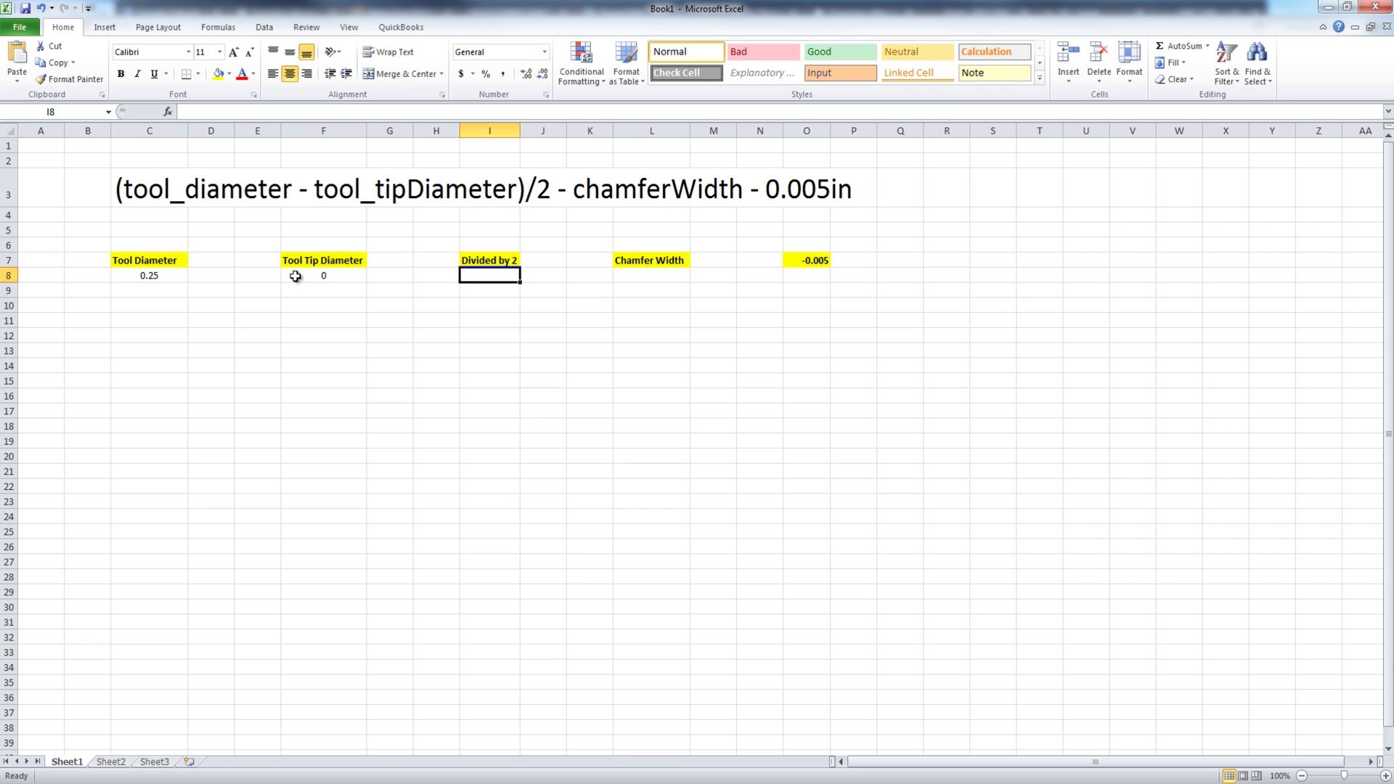
{"action": "type", "text": "=("}
{"action": "left_click", "coordinate": [163, 277]}
{"action": "type", "text": "-"}
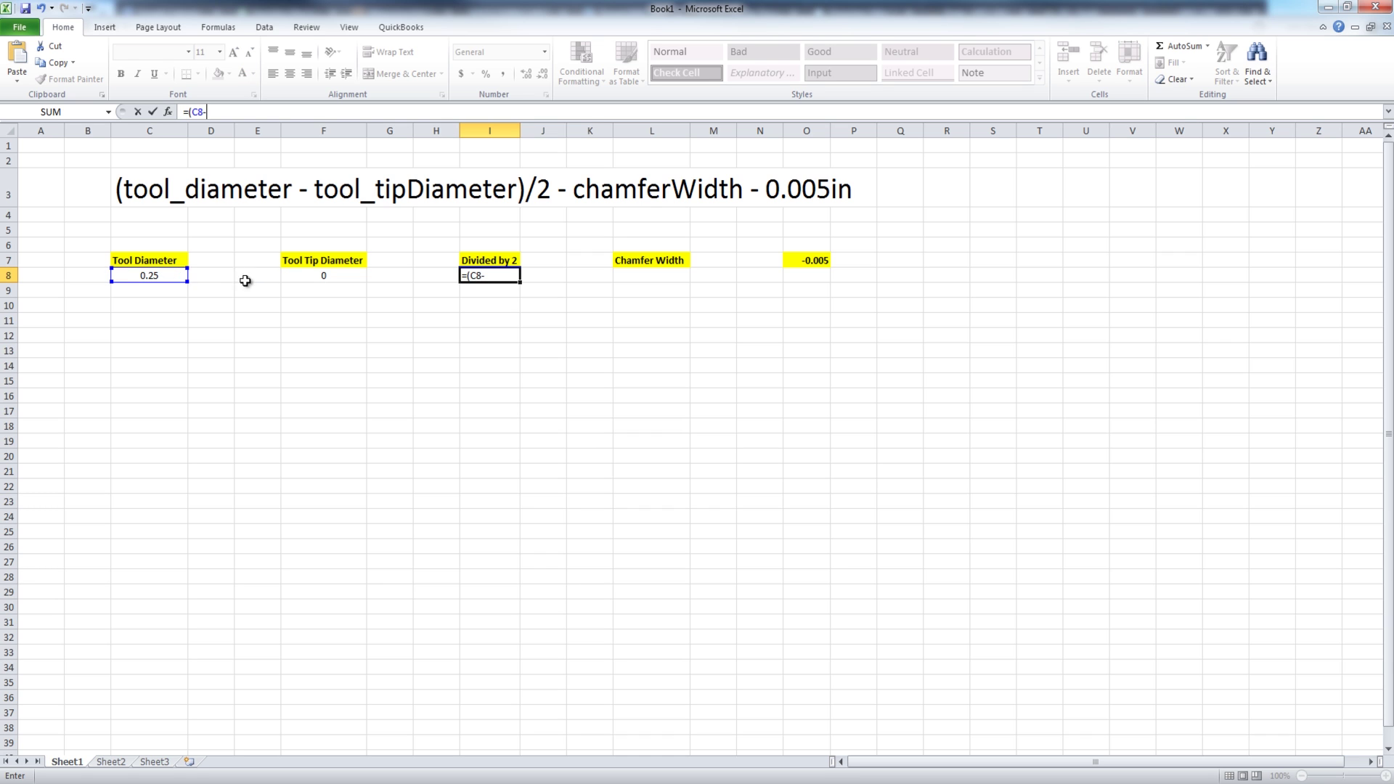
{"action": "left_click", "coordinate": [305, 276]}
{"action": "type", "text": ")/2"}
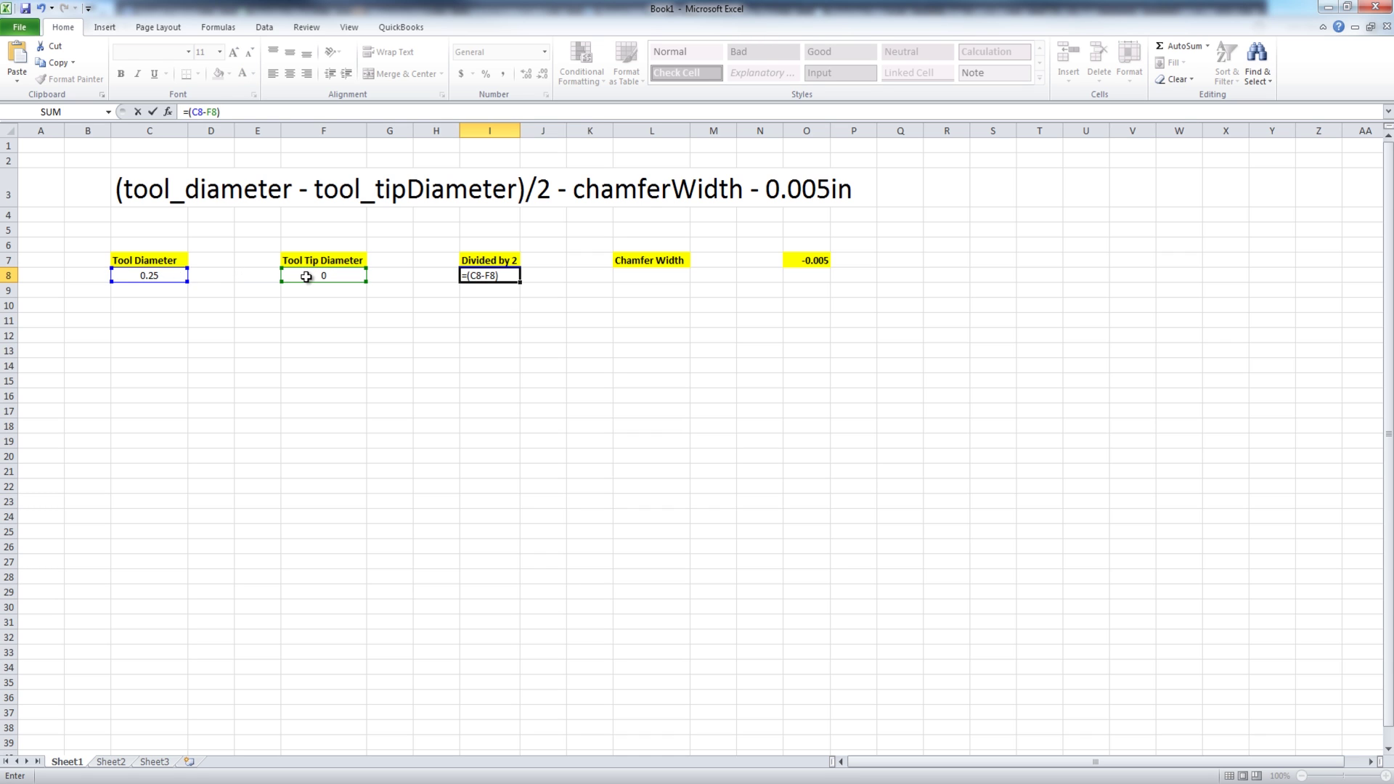
{"action": "key", "text": "ctrl+Return"}
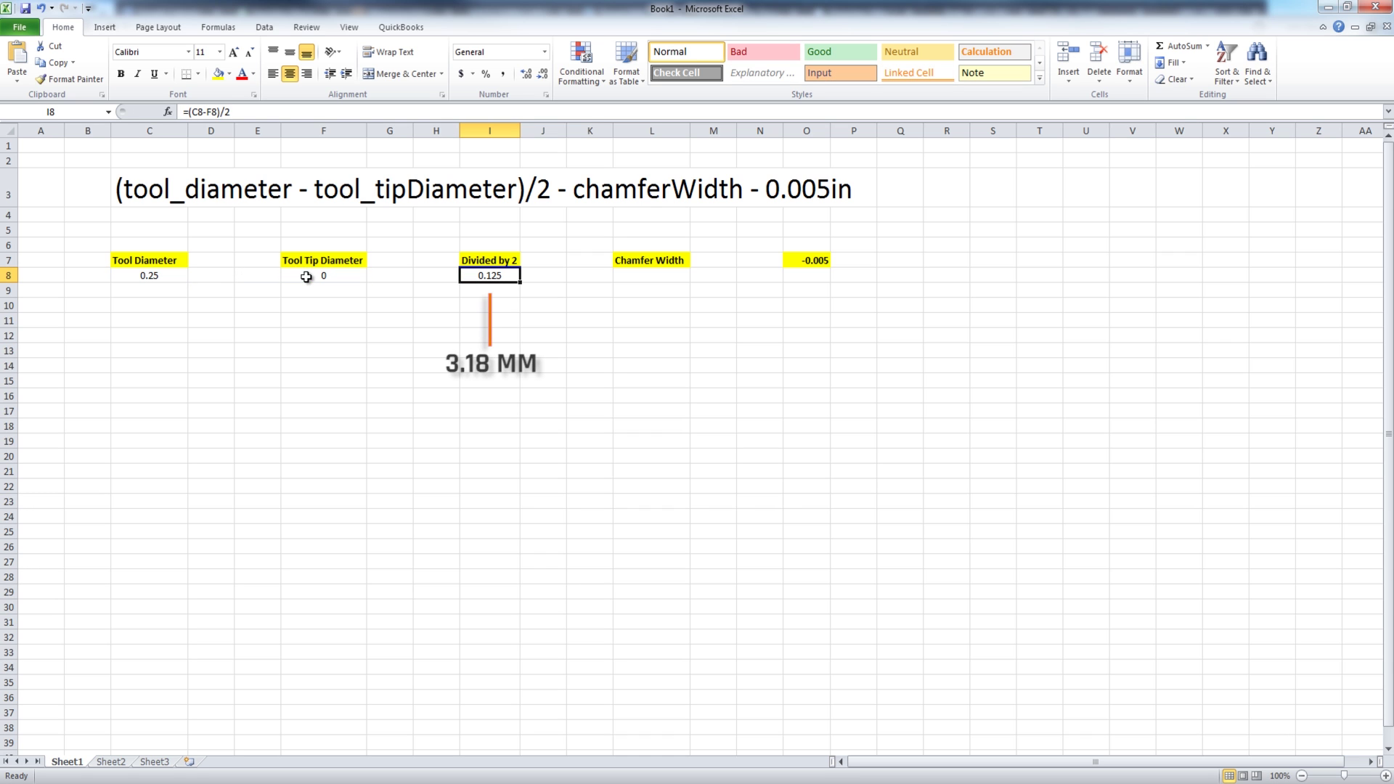
Check the operation's Chamfer Width in Fusion 360, and enter 0.005 as the chamfer width in cell L8 of the Excel sheet.
{"action": "key", "text": "Right"}
{"action": "key", "text": "Right"}
{"action": "key", "text": "Right"}
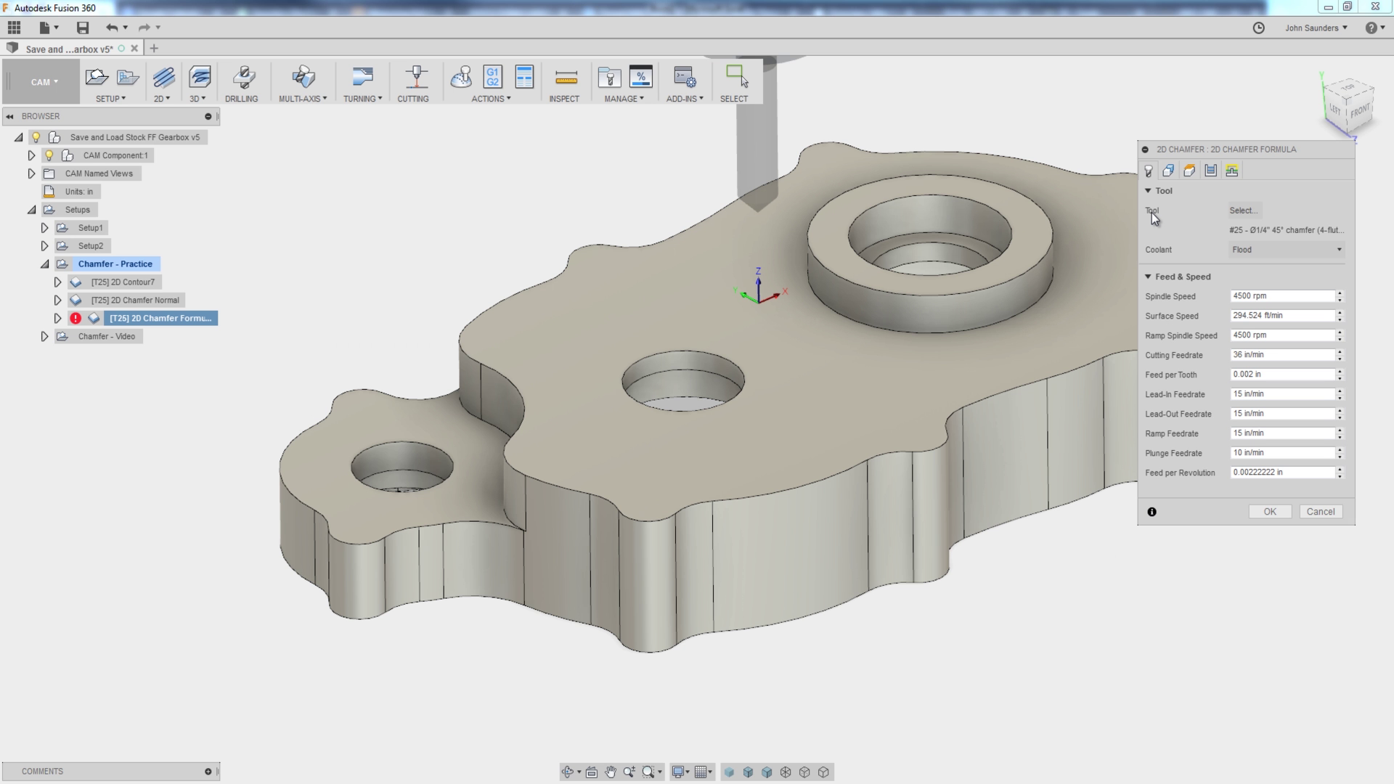
{"action": "left_click", "coordinate": [1211, 171]}
{"action": "left_click", "coordinate": [1276, 296]}
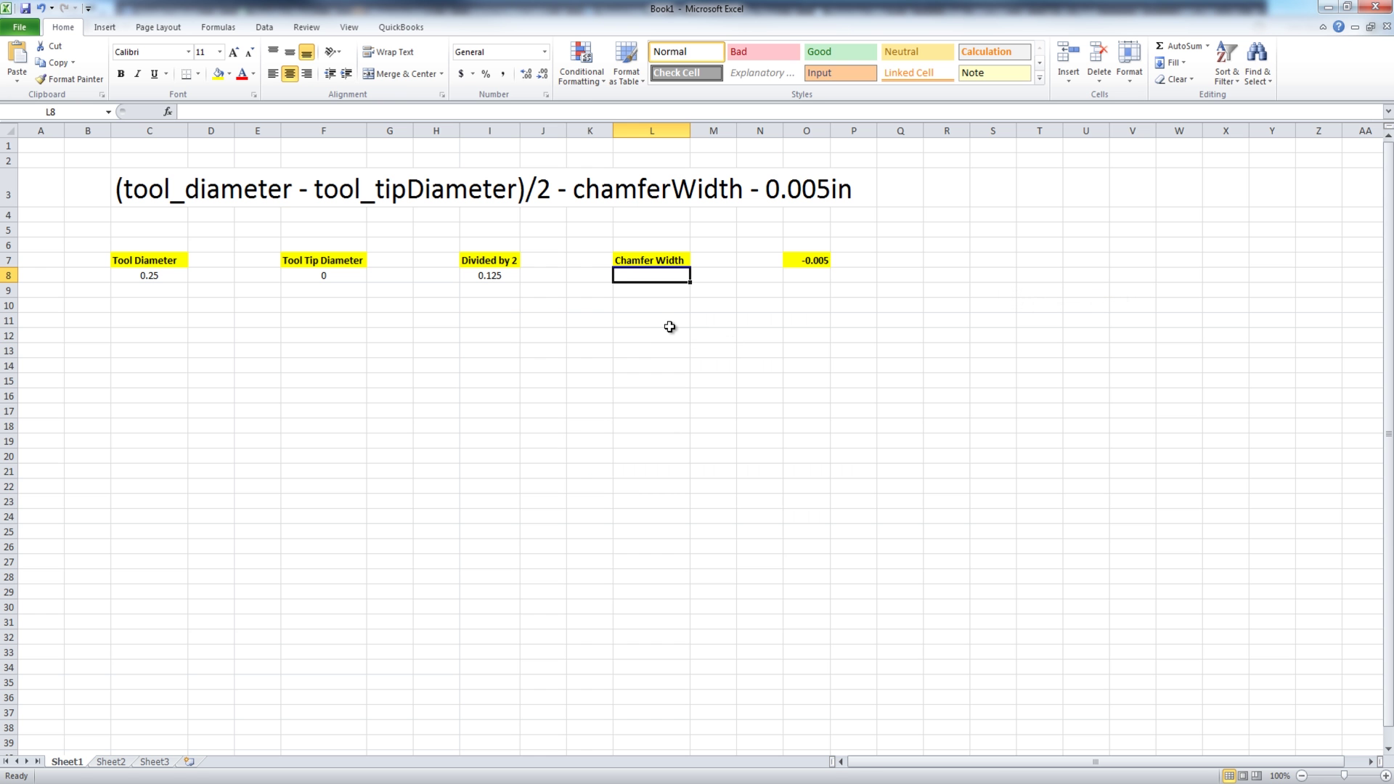
{"action": "type", "text": "0.0"}
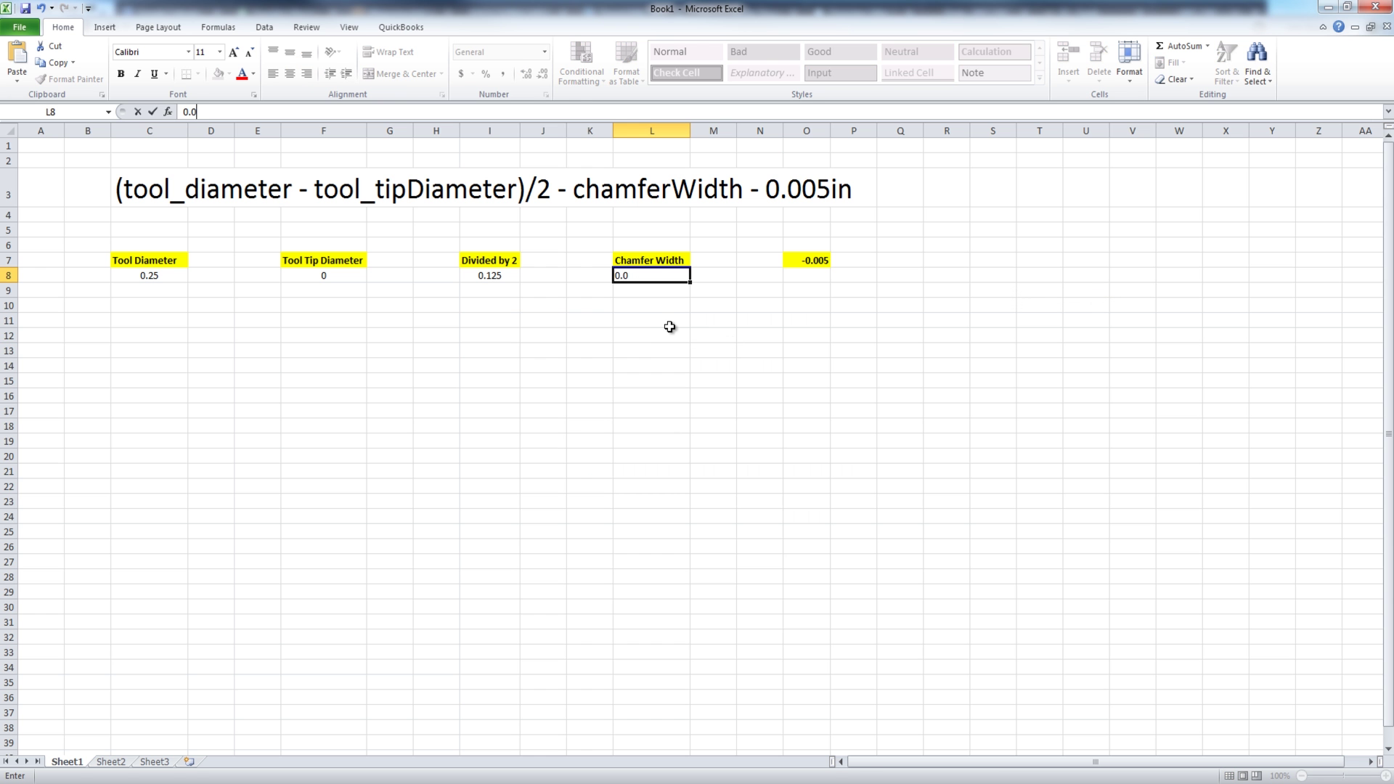
{"action": "type", "text": "05"}
Enter 0.005 in cell O8, under the -0.005 heading.
{"action": "key", "text": "Tab"}
{"action": "key", "text": "Tab"}
{"action": "key", "text": "Tab"}
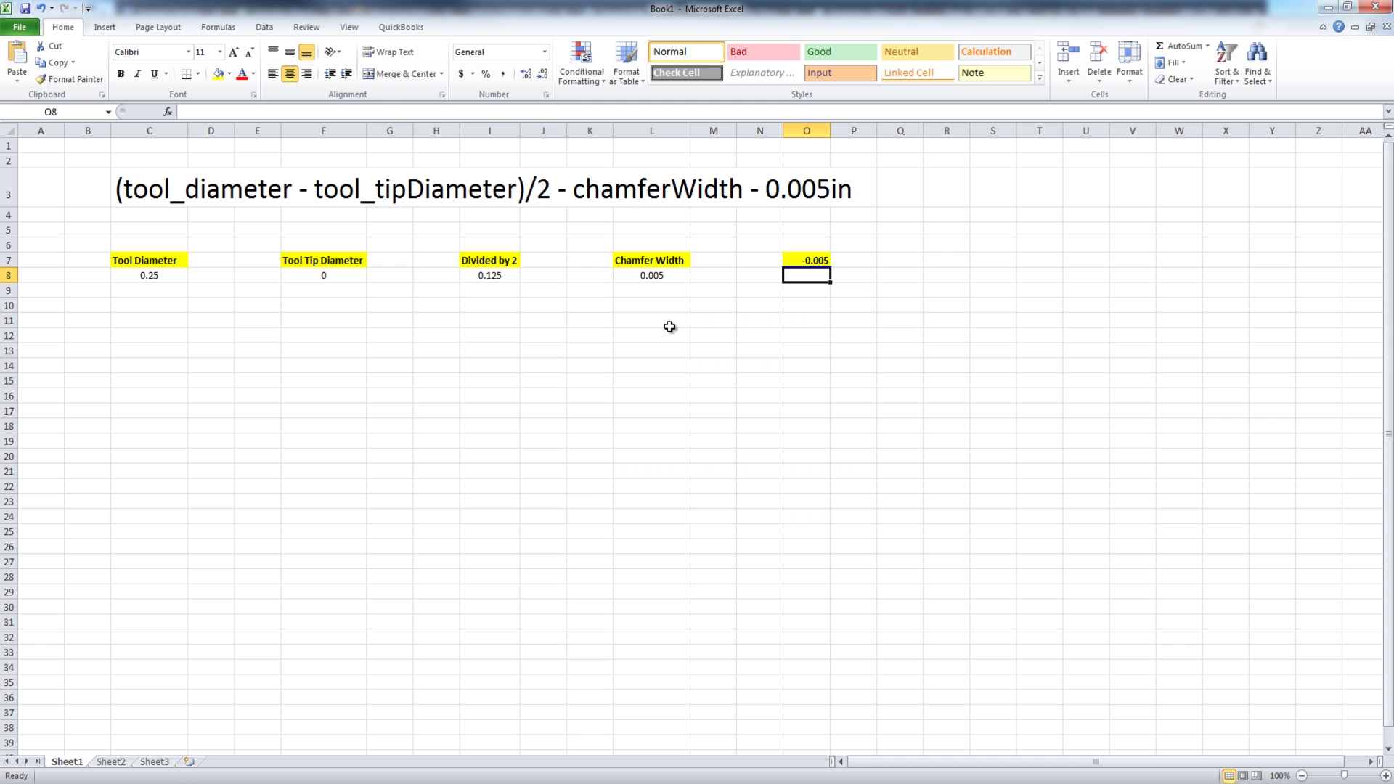
{"action": "type", "text": "-0.005"}
{"action": "key", "text": "Tab"}
Switch to Fusion 360 and examine the 2D Chamfer Formula operation's tool up close from the front view.
{"action": "key", "text": "alt+Tab"}
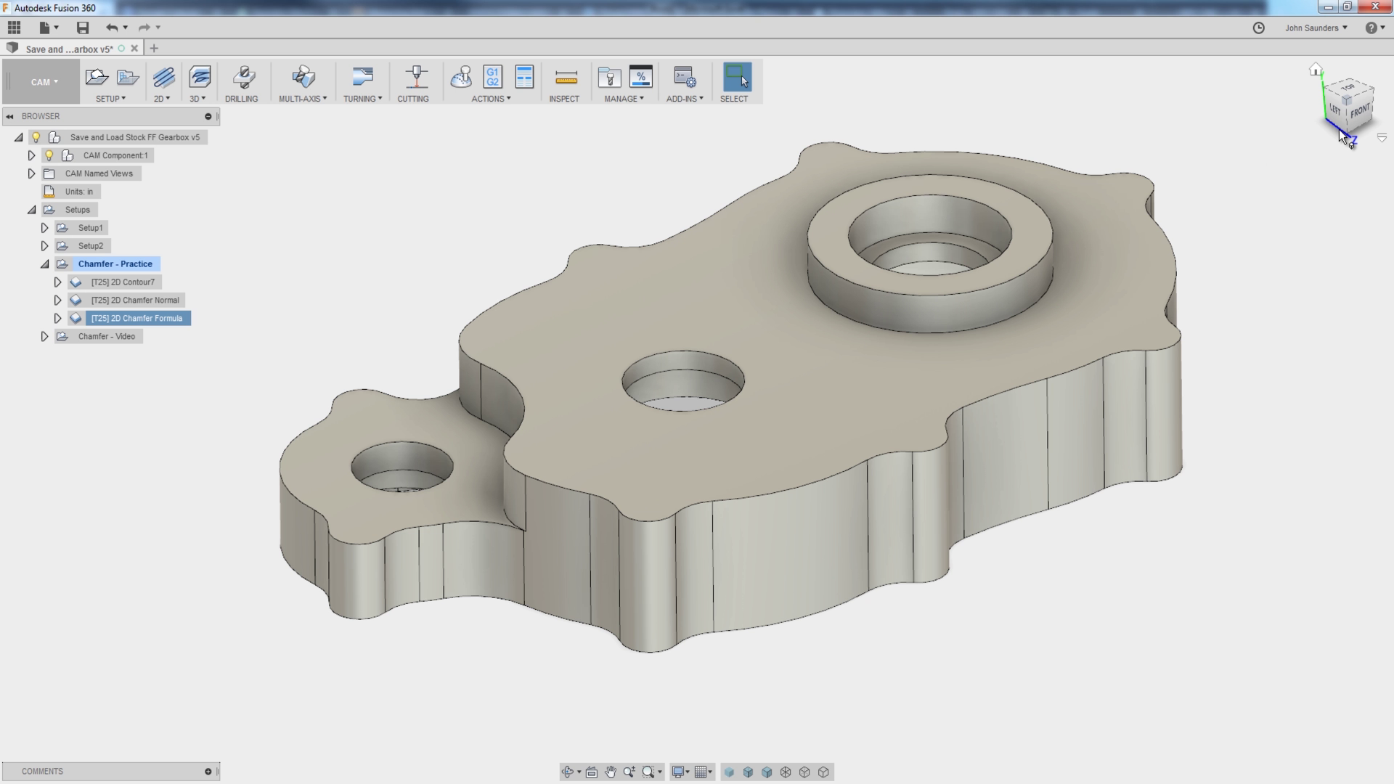
{"action": "left_click", "coordinate": [1343, 127]}
{"action": "left_click", "coordinate": [145, 319]}
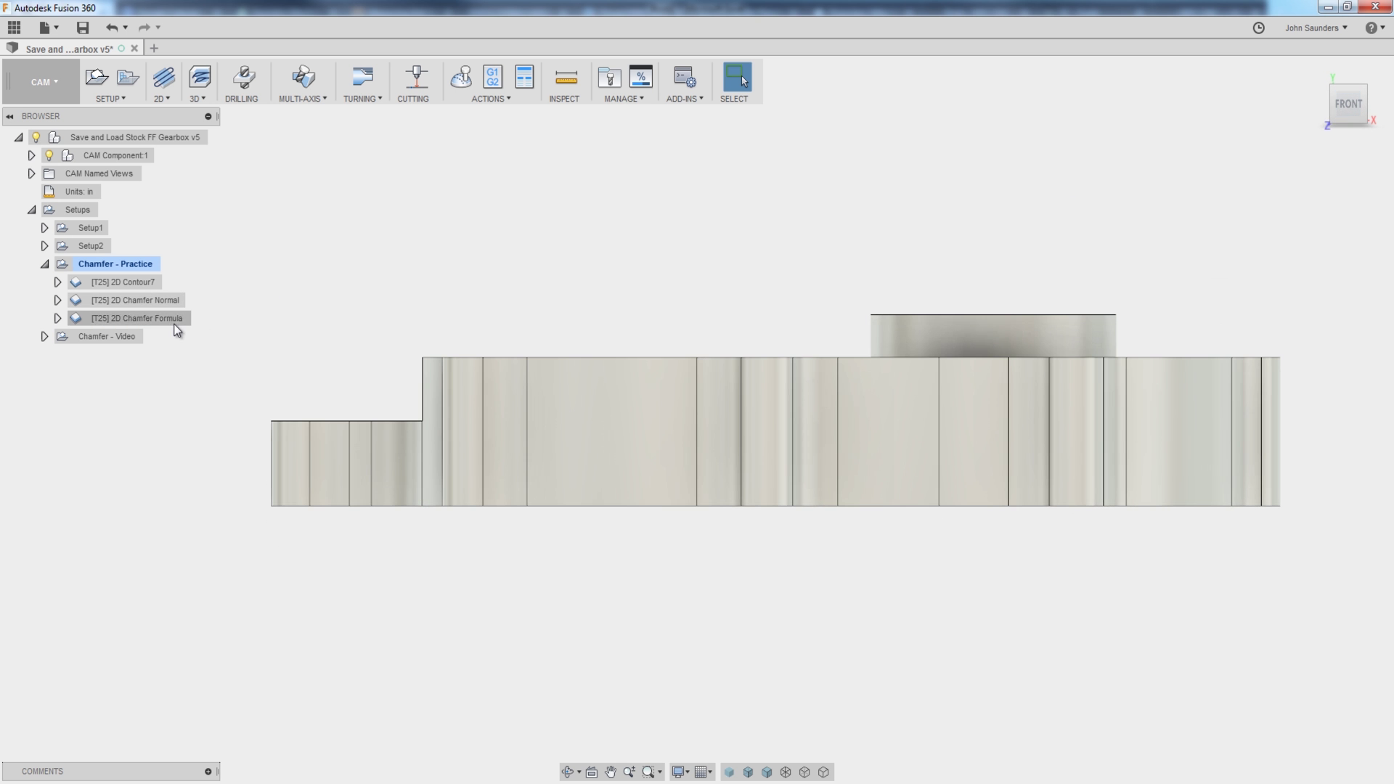
{"action": "scroll", "coordinate": [247, 283], "scroll_direction": "up", "scroll_amount": 2}
{"action": "scroll", "coordinate": [626, 286], "scroll_direction": "up", "scroll_amount": 4}
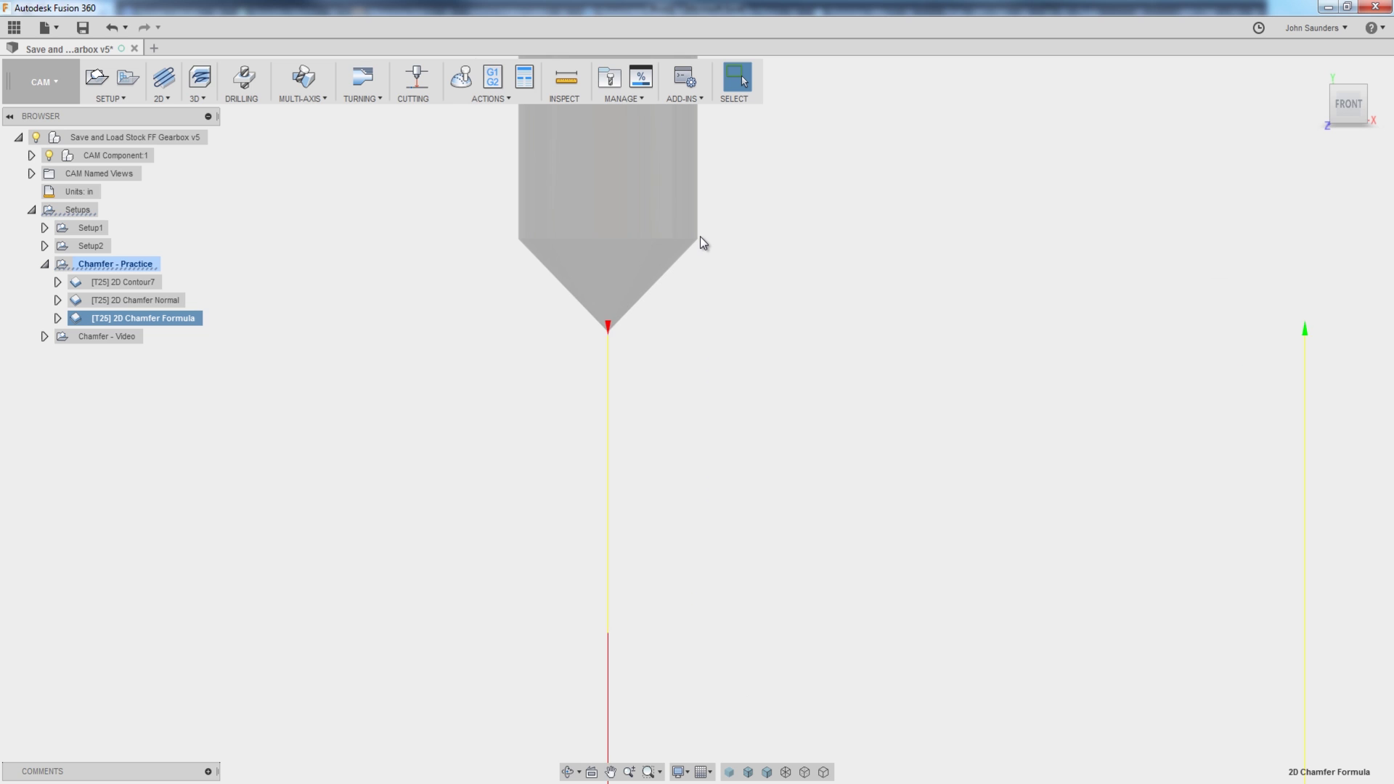
{"action": "scroll", "coordinate": [700, 238], "scroll_direction": "up", "scroll_amount": 2}
{"action": "scroll", "coordinate": [700, 242], "scroll_direction": "up", "scroll_amount": 2}
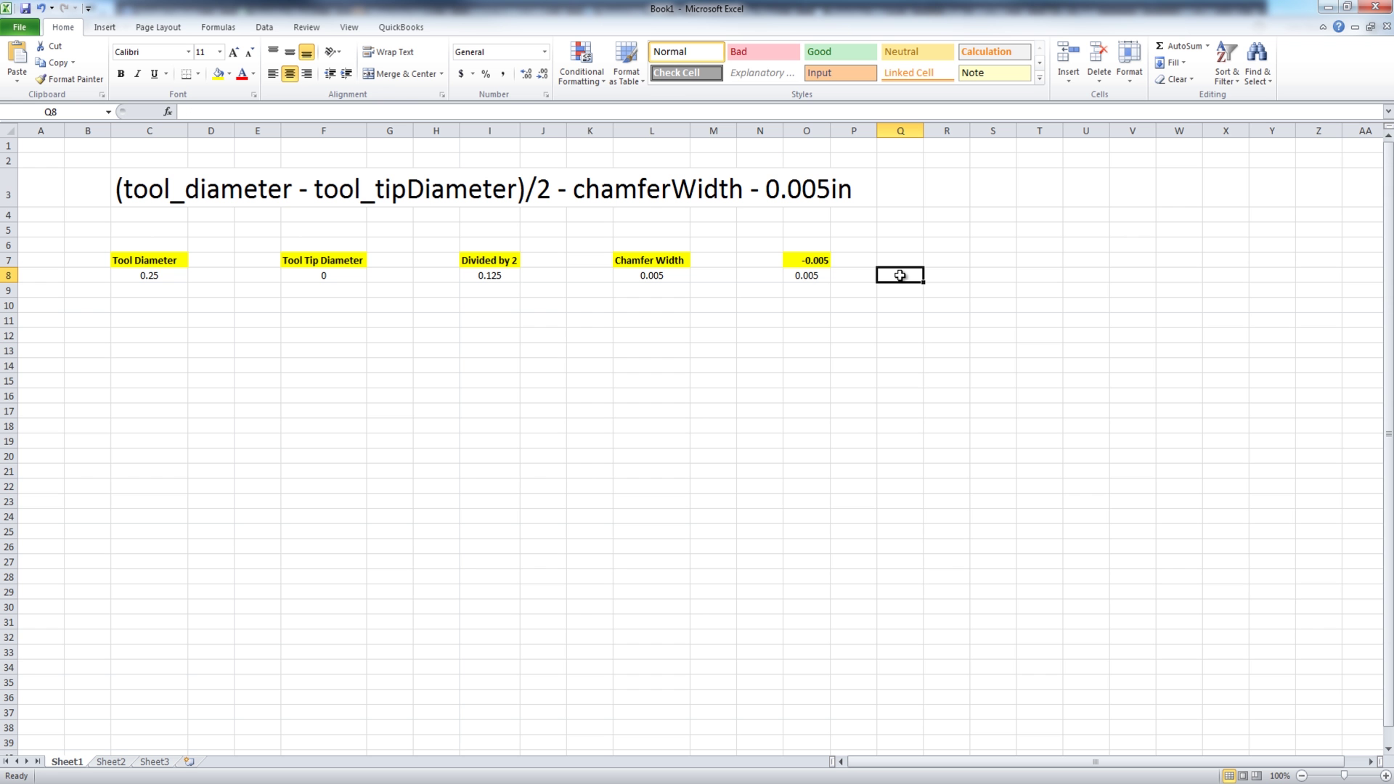
In the Excel sheet, enter the formula =I8-L8-O8 in cell Q8 to calculate the tip offset.
{"action": "type", "text": "="}
{"action": "key", "text": "Left"}
{"action": "key", "text": "Left"}
{"action": "key", "text": "Left"}
{"action": "key", "text": "Left"}
{"action": "key", "text": "Left"}
{"action": "key", "text": "Left"}
{"action": "key", "text": "Left"}
{"action": "key", "text": "Left"}
{"action": "type", "text": "-"}
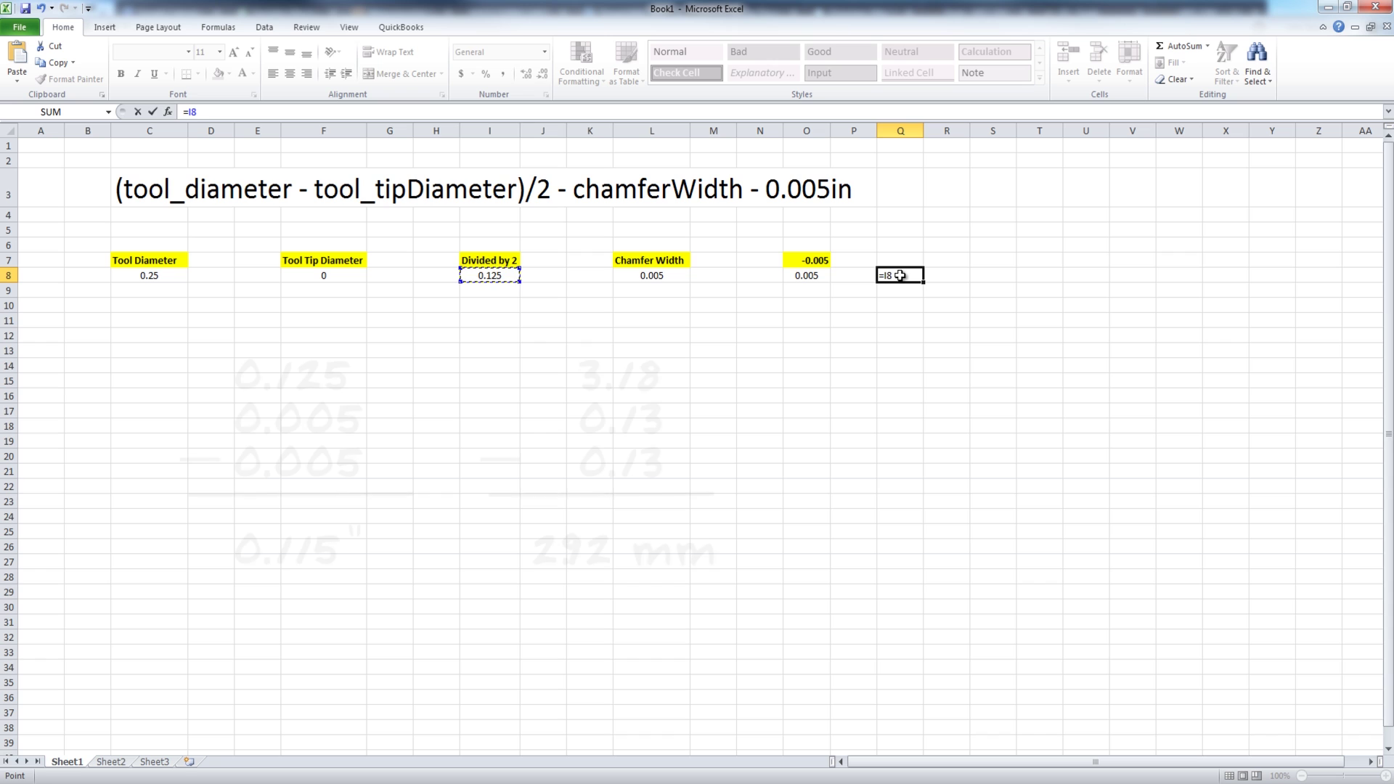
{"action": "key", "text": "Left"}
{"action": "key", "text": "Left"}
{"action": "key", "text": "Left"}
{"action": "key", "text": "Left"}
{"action": "key", "text": "Left"}
{"action": "type", "text": "-"}
{"action": "key", "text": "Left"}
{"action": "key", "text": "Left"}
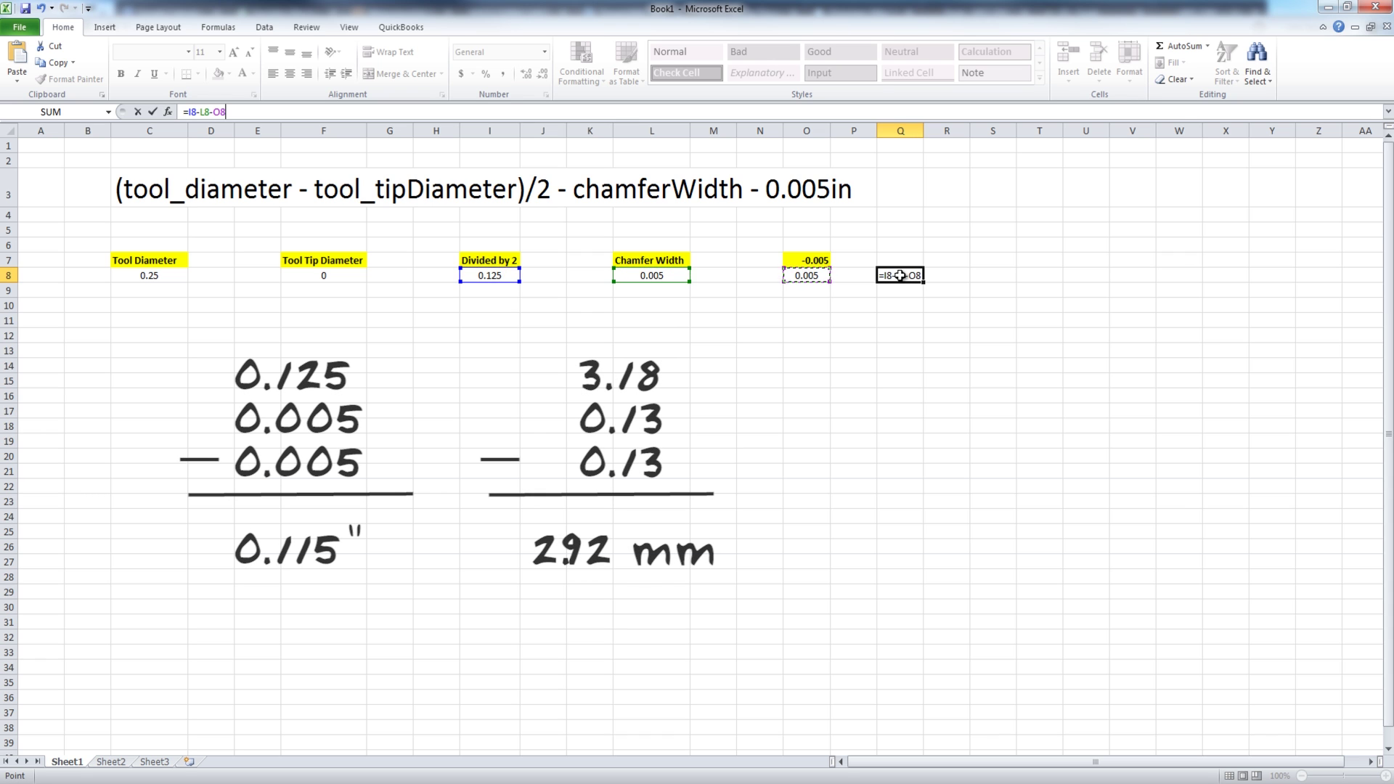
{"action": "key", "text": "Return"}
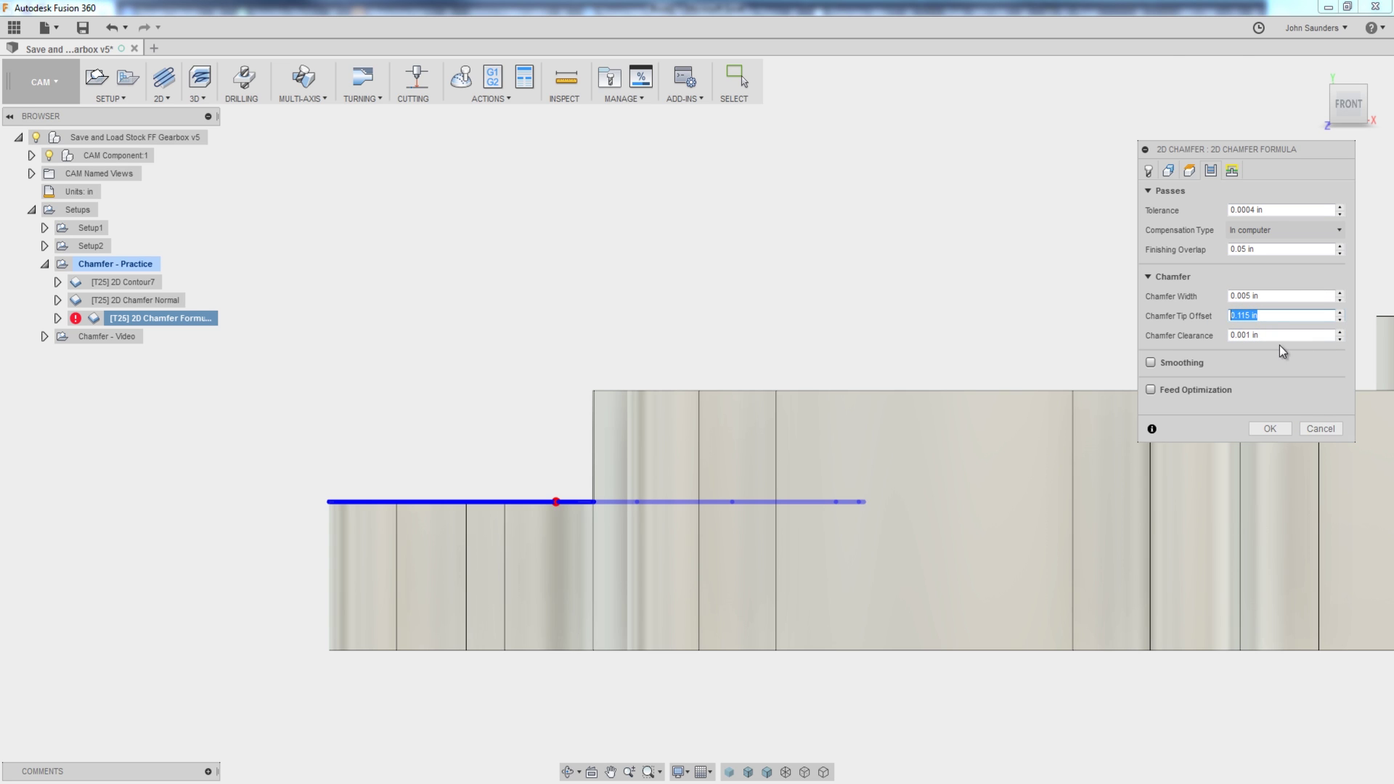
Set the diameter of chamfer mill #25 to 0.375 in, and override the feeds and speeds of the operations using it.
{"action": "left_click", "coordinate": [1149, 172]}
{"action": "left_click", "coordinate": [1242, 210]}
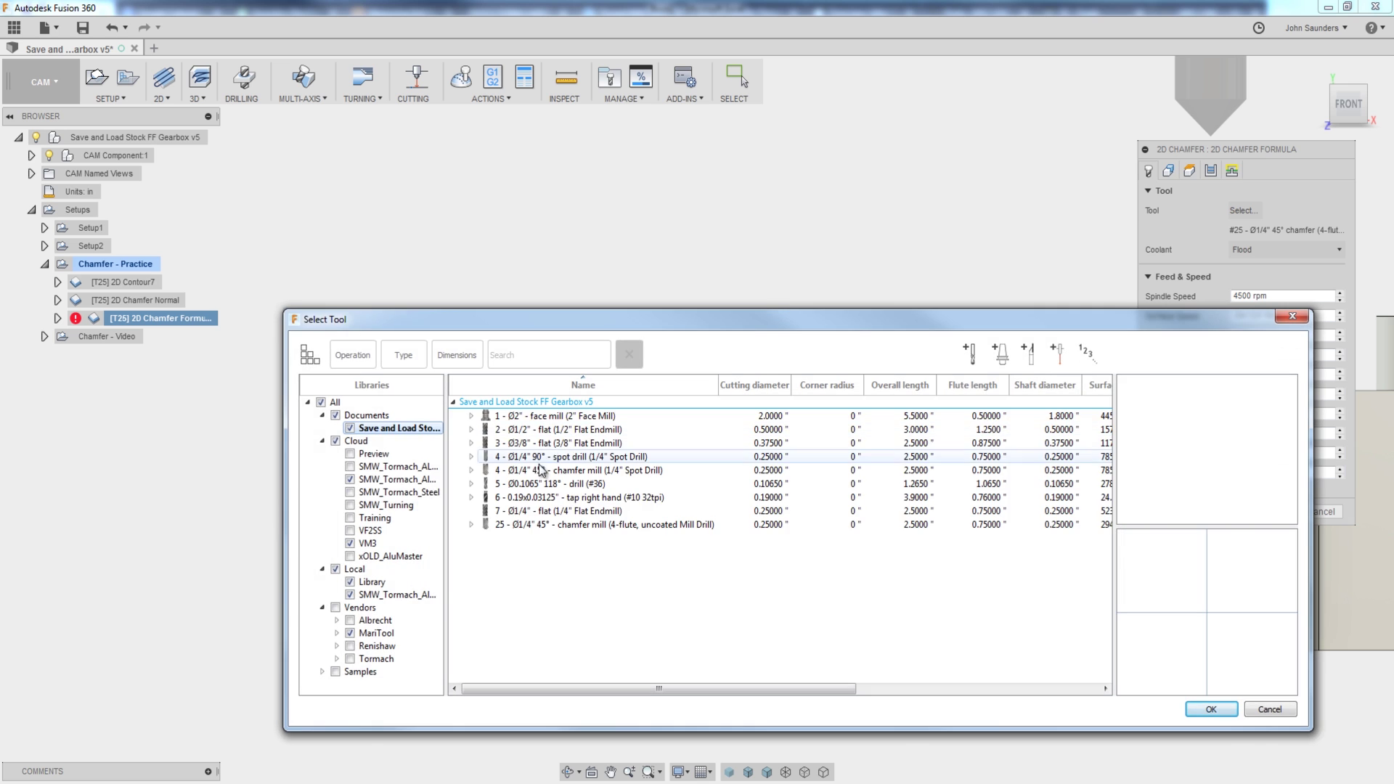
{"action": "right_click", "coordinate": [454, 437]}
{"action": "left_click", "coordinate": [494, 454]}
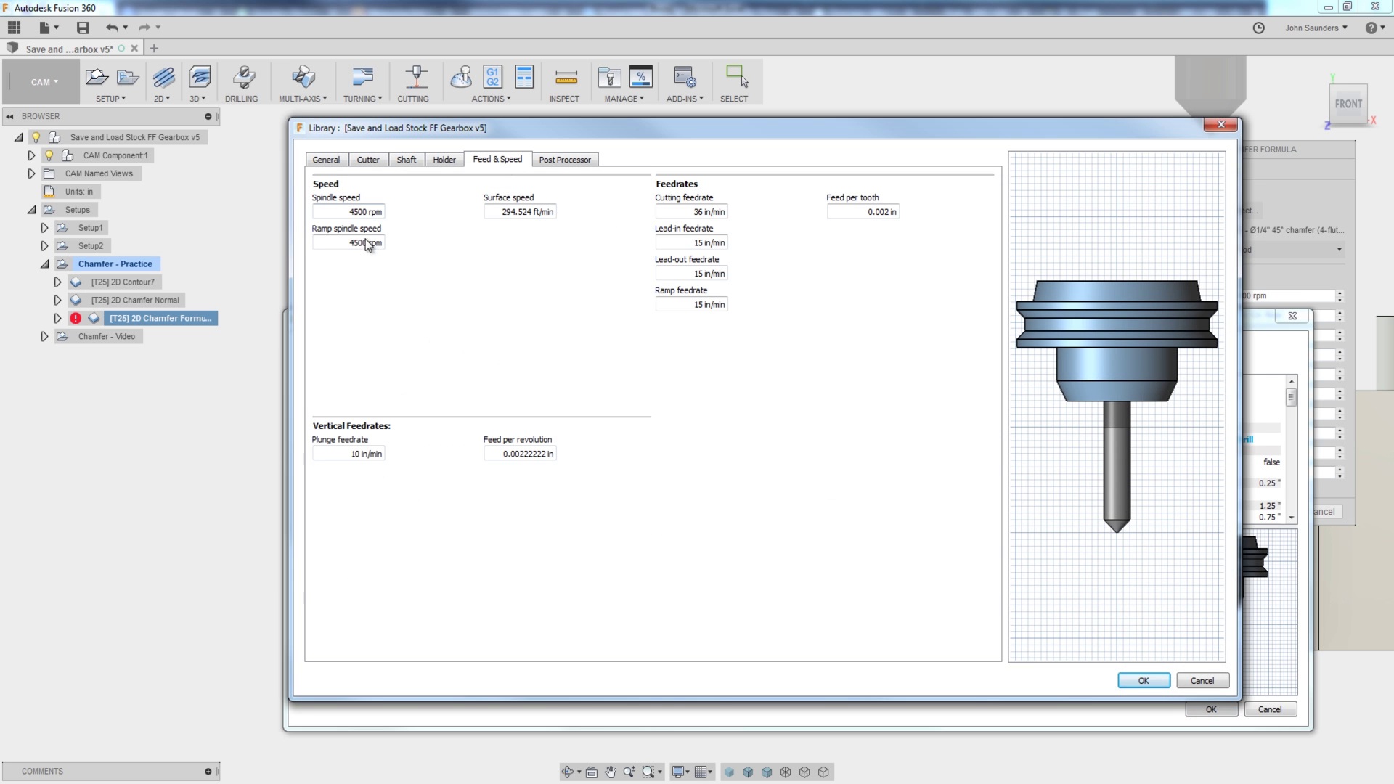
{"action": "left_click", "coordinate": [325, 163]}
{"action": "left_click", "coordinate": [376, 159]}
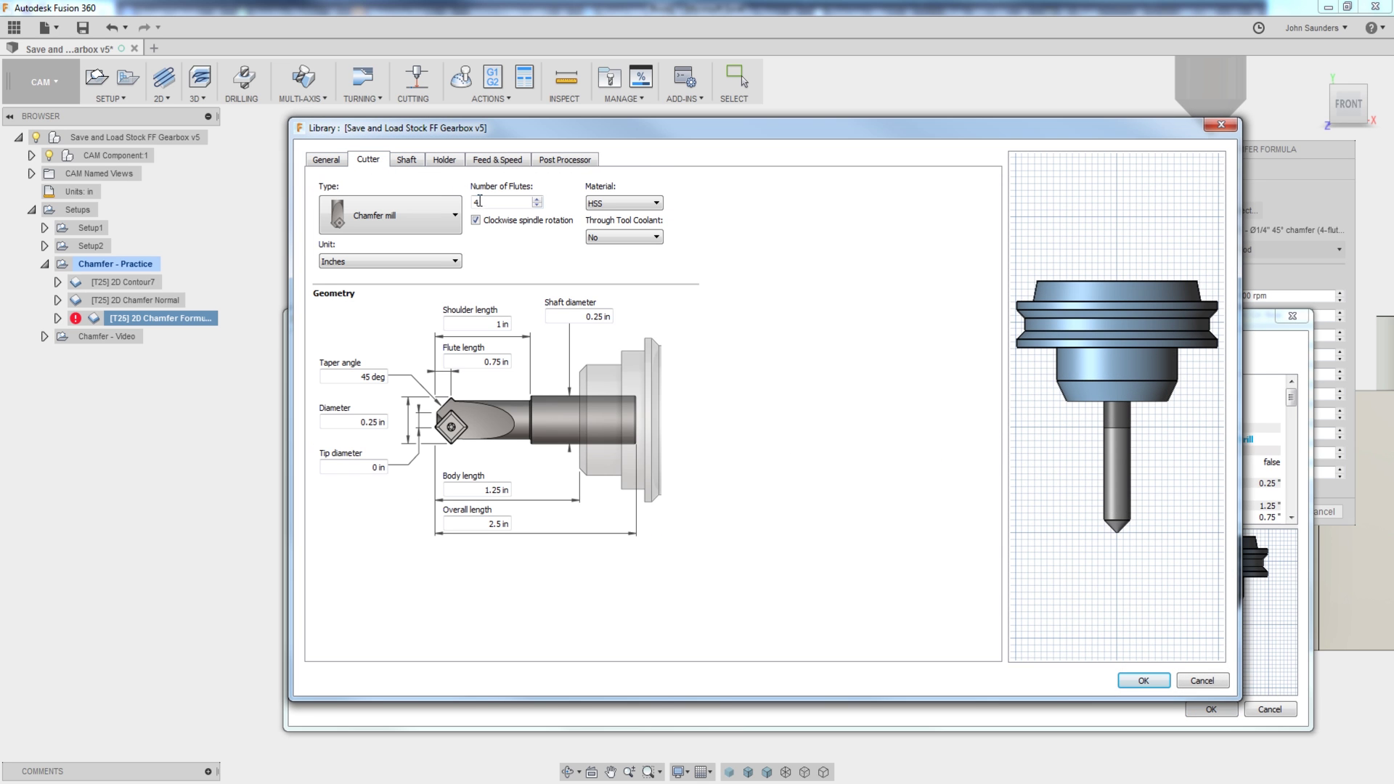
{"action": "double_click", "coordinate": [352, 422]}
{"action": "type", "text": ".375"}
{"action": "left_click", "coordinate": [1144, 680]}
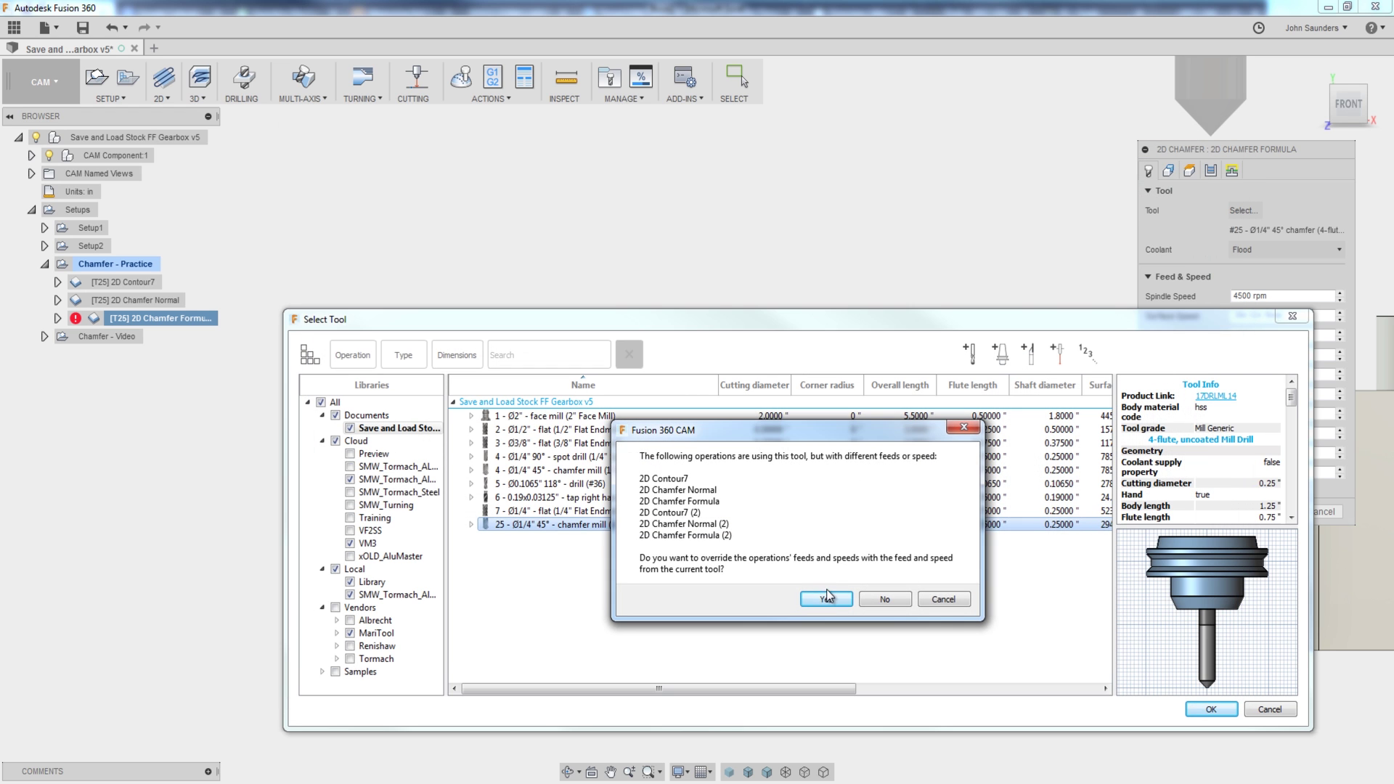
{"action": "left_click", "coordinate": [826, 598]}
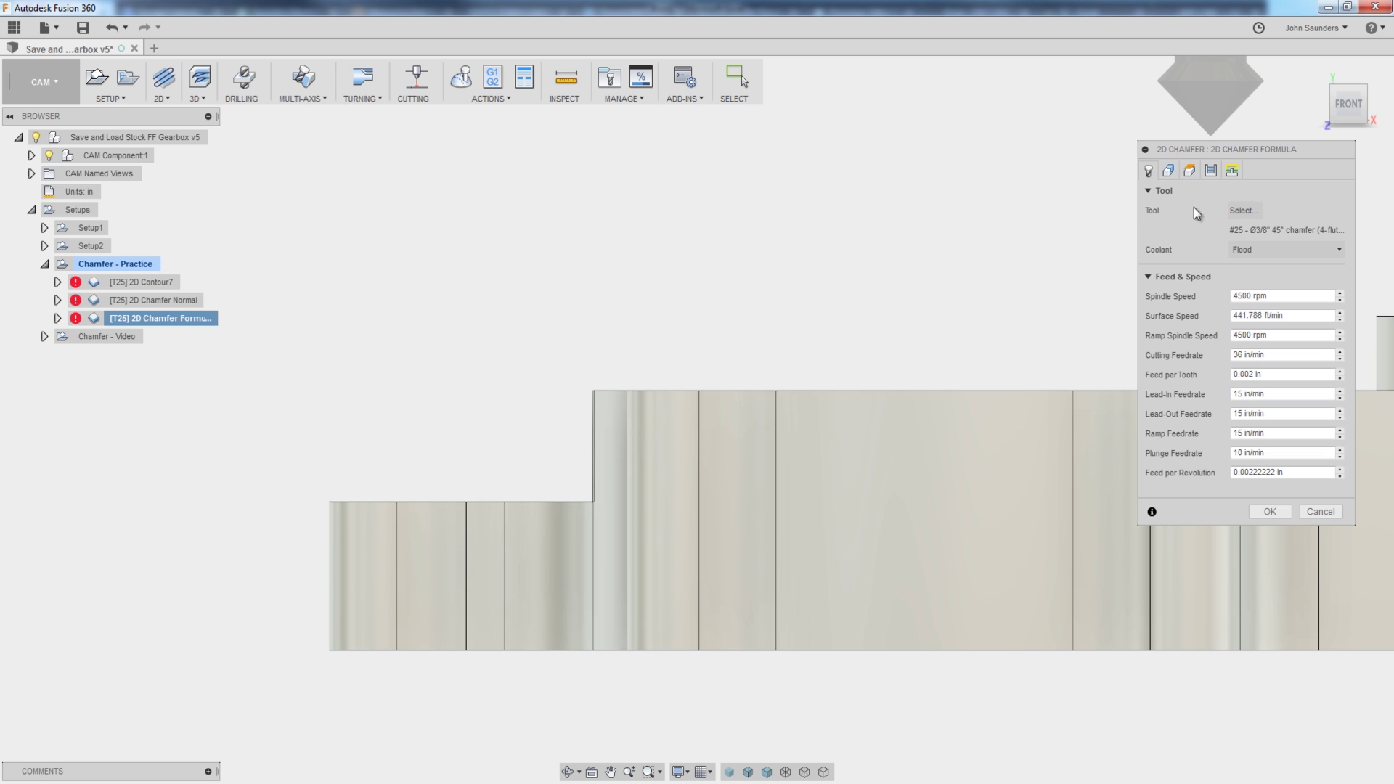
Check the Chamfer Tip Offset, regenerate the 2D Chamfer Formula toolpath, and simulate it to inspect the cutter's gap to the adjacent wall.
{"action": "left_click", "coordinate": [1210, 170]}
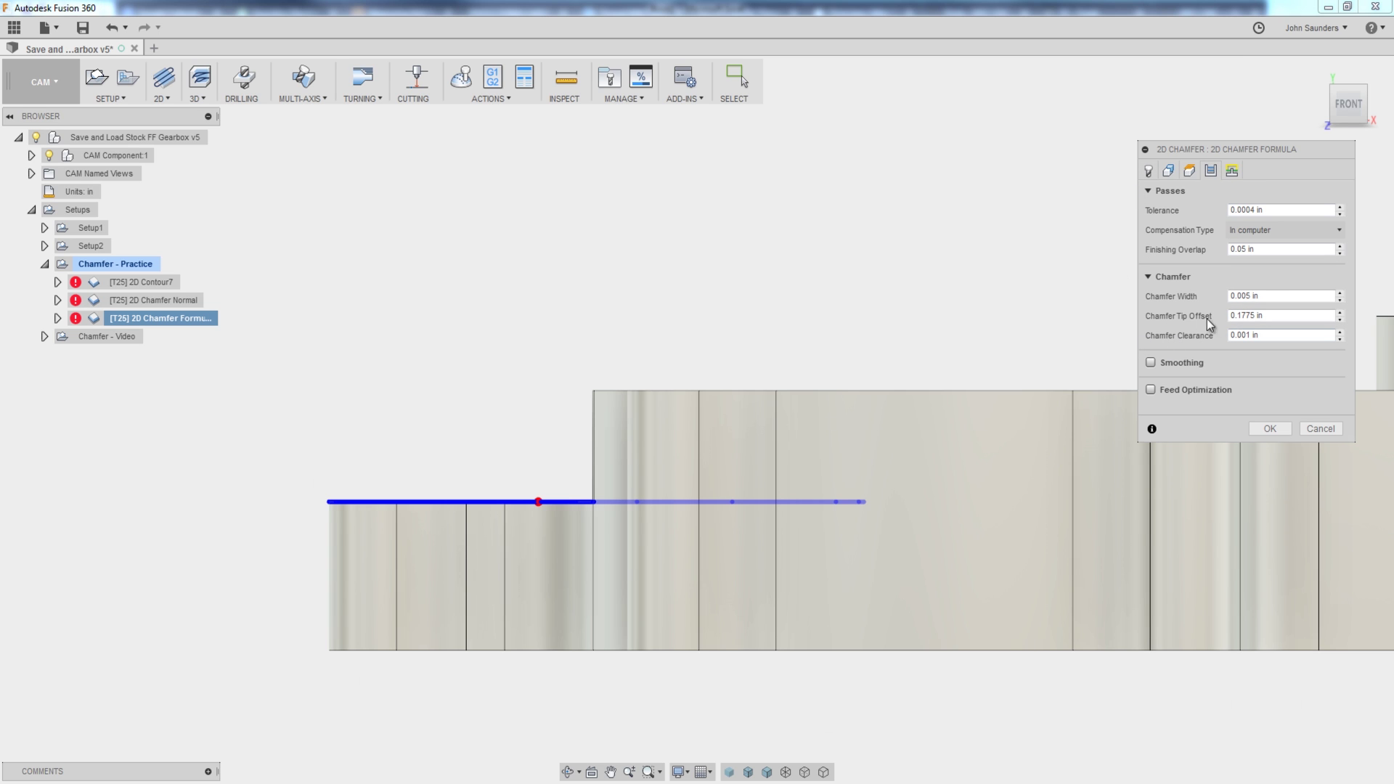
{"action": "left_click", "coordinate": [1263, 428]}
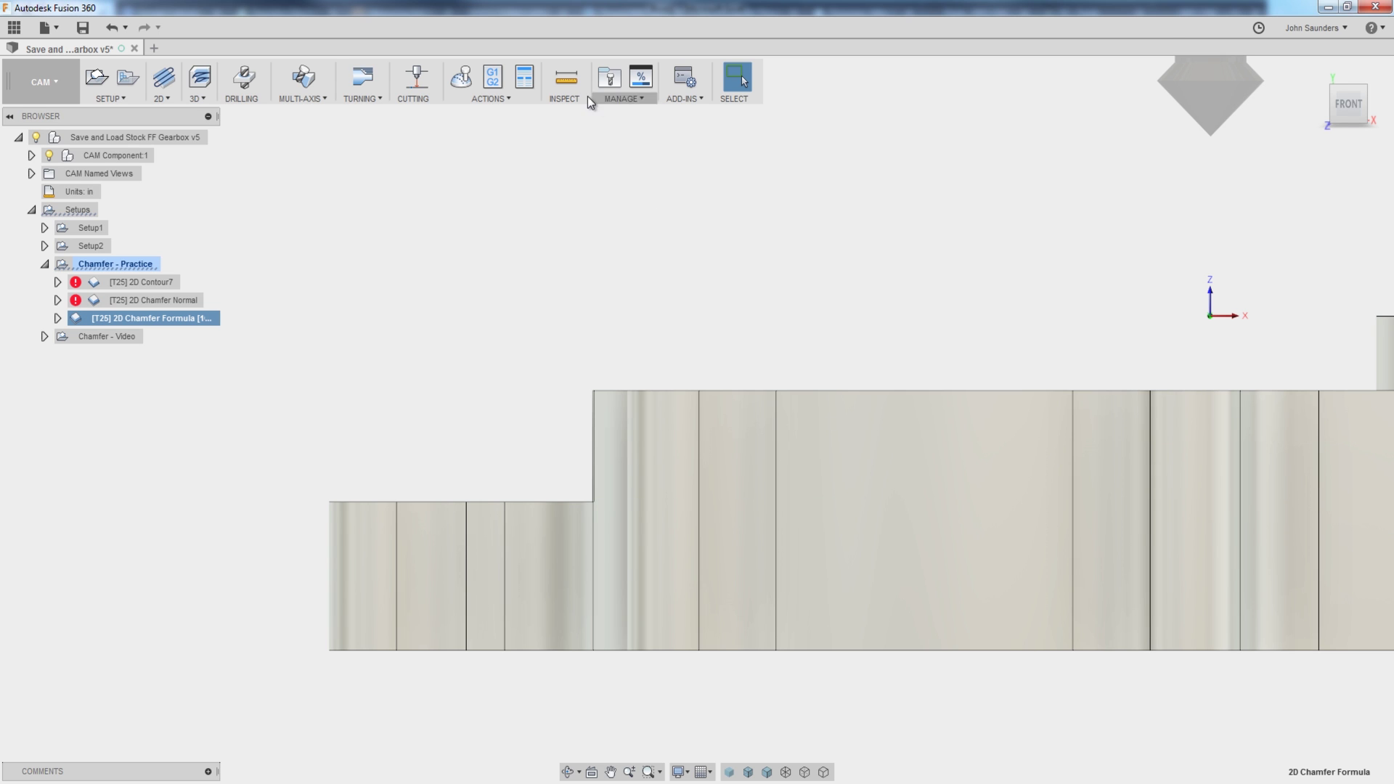
{"action": "left_click", "coordinate": [461, 79]}
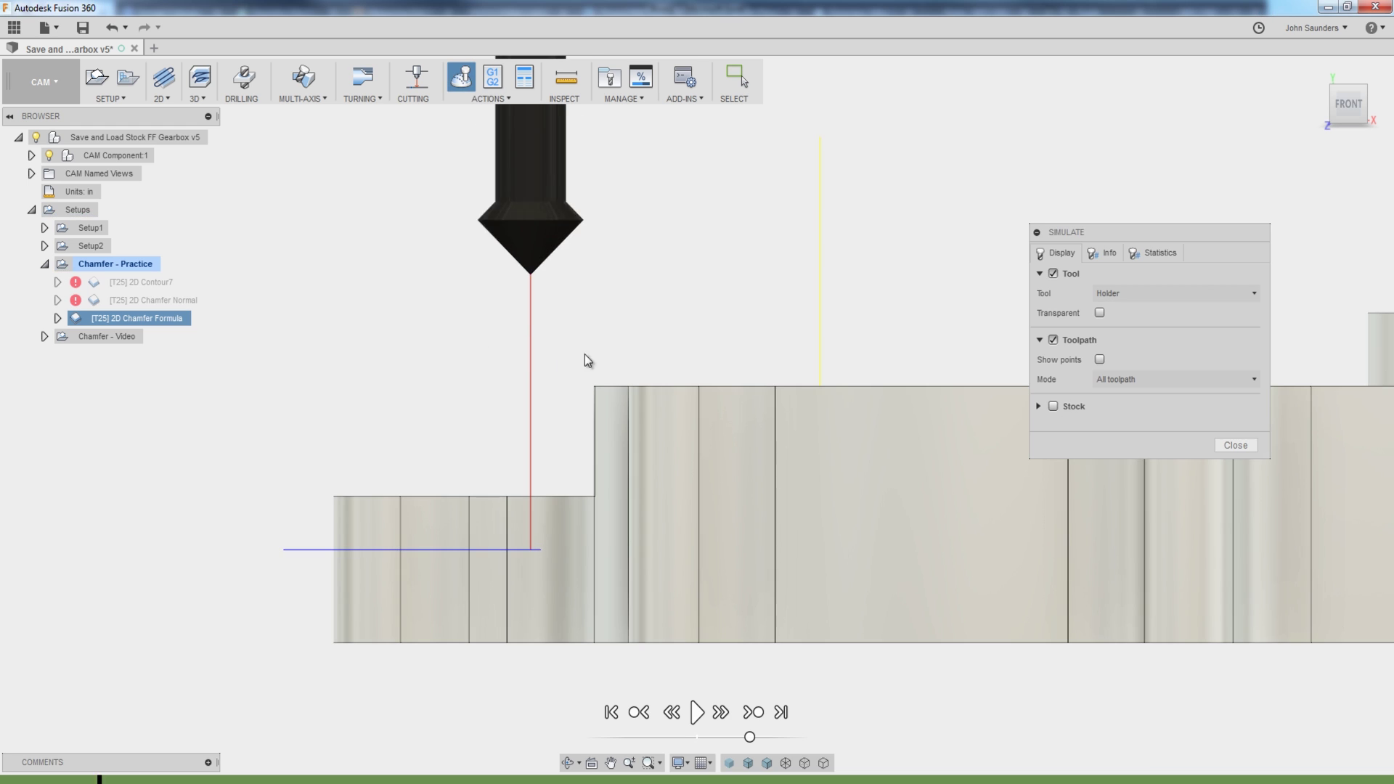
{"action": "scroll", "coordinate": [541, 407], "scroll_direction": "up", "scroll_amount": 5}
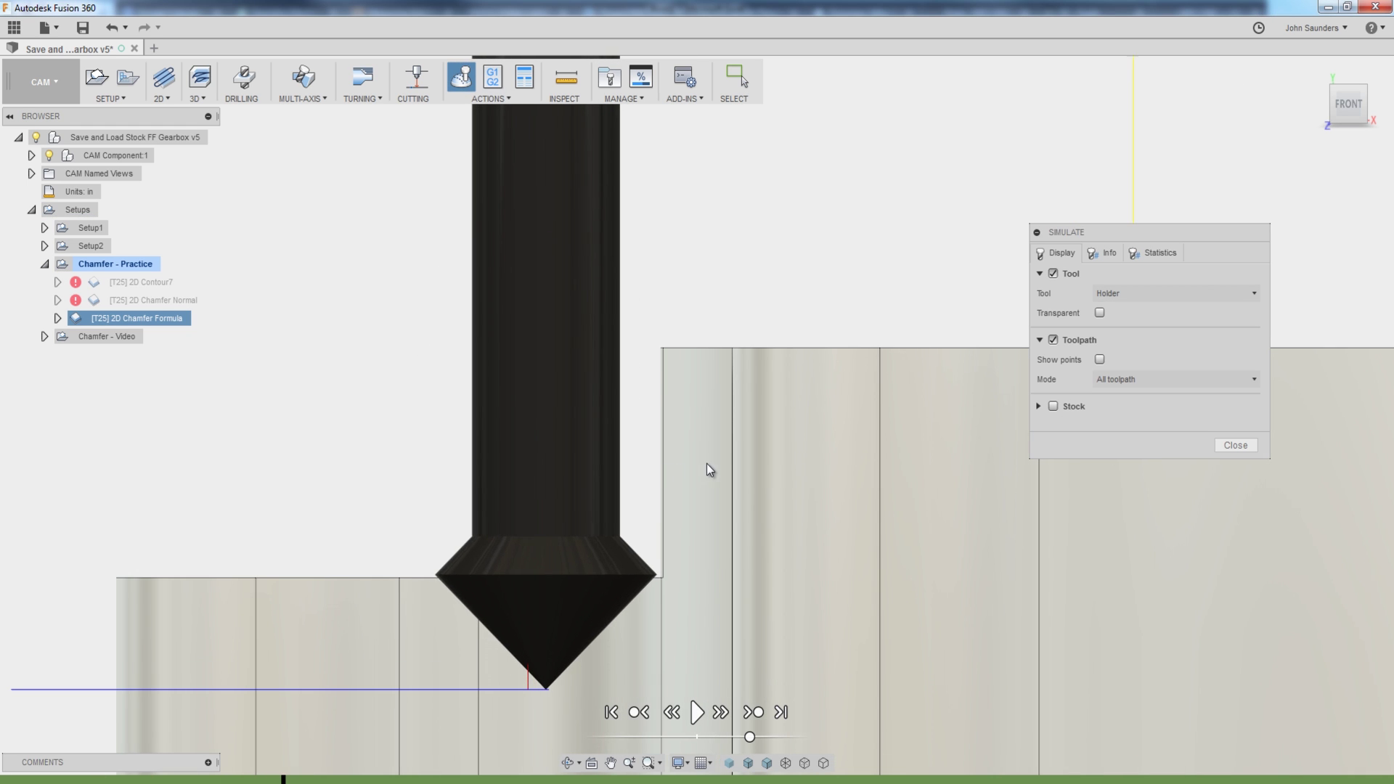
{"action": "middle_click_drag", "start_coordinate": [710, 470], "coordinate": [643, 530], "text": "shift"}
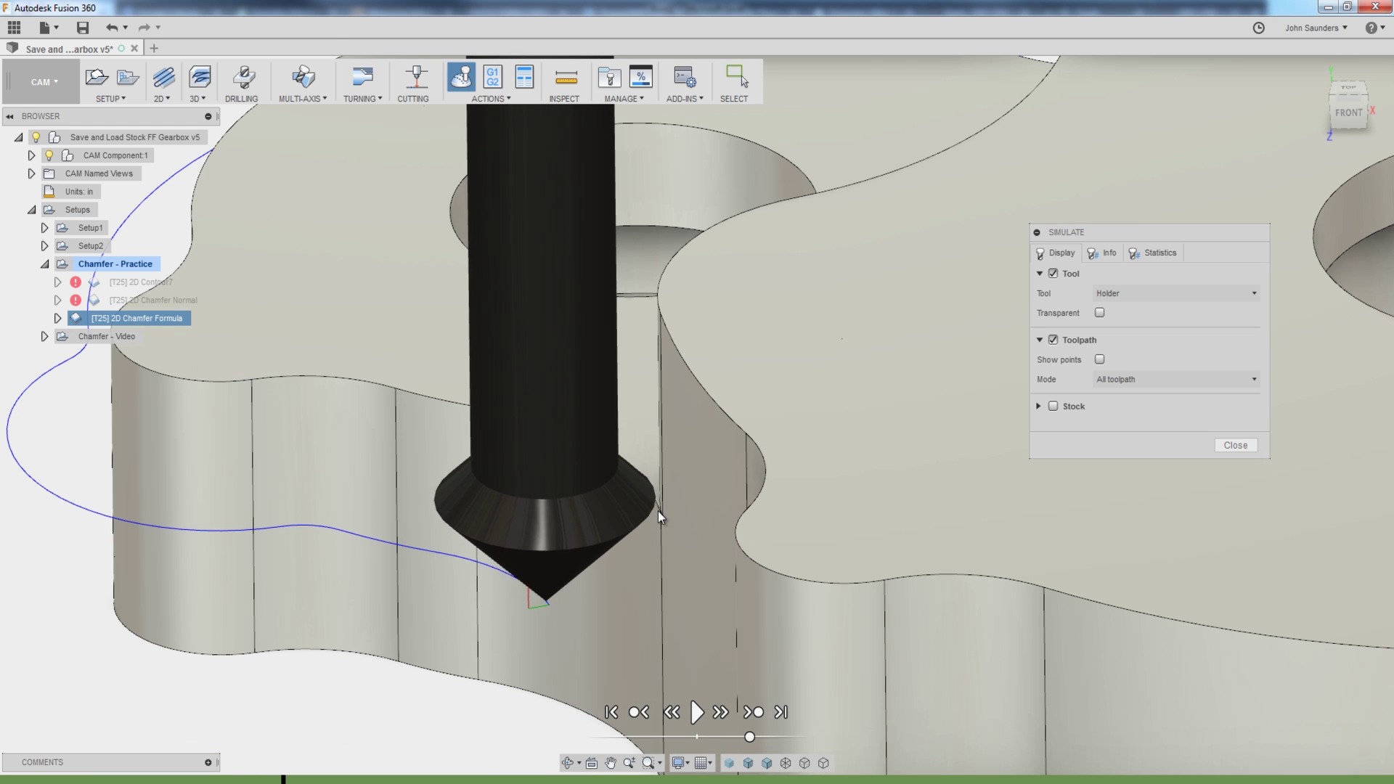
{"action": "scroll", "coordinate": [659, 510], "scroll_direction": "up", "scroll_amount": 5}
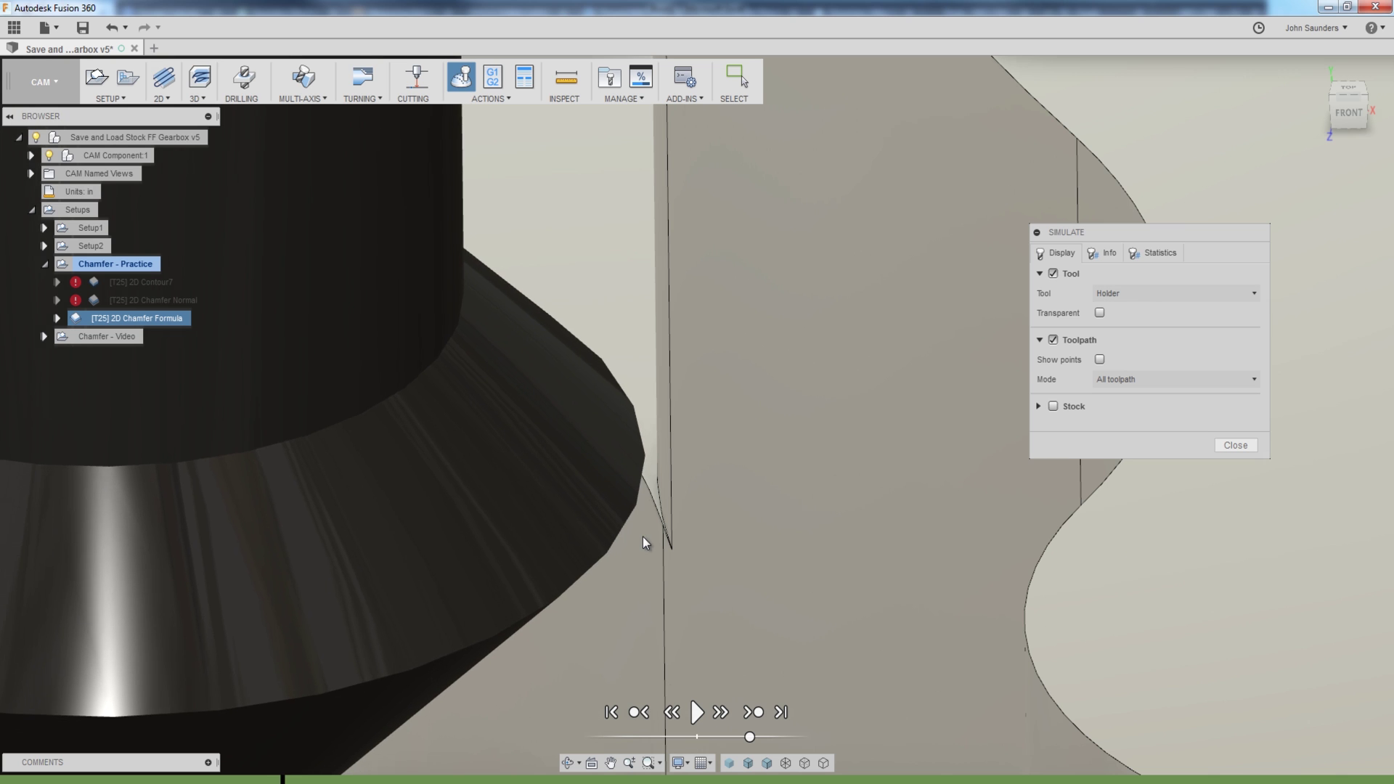
{"action": "left_click", "coordinate": [1238, 446]}
Set the Chamfer Clearance of the 2D Chamfer Formula operation to 0.010 in.
{"action": "right_click", "coordinate": [157, 317]}
{"action": "left_click", "coordinate": [182, 325]}
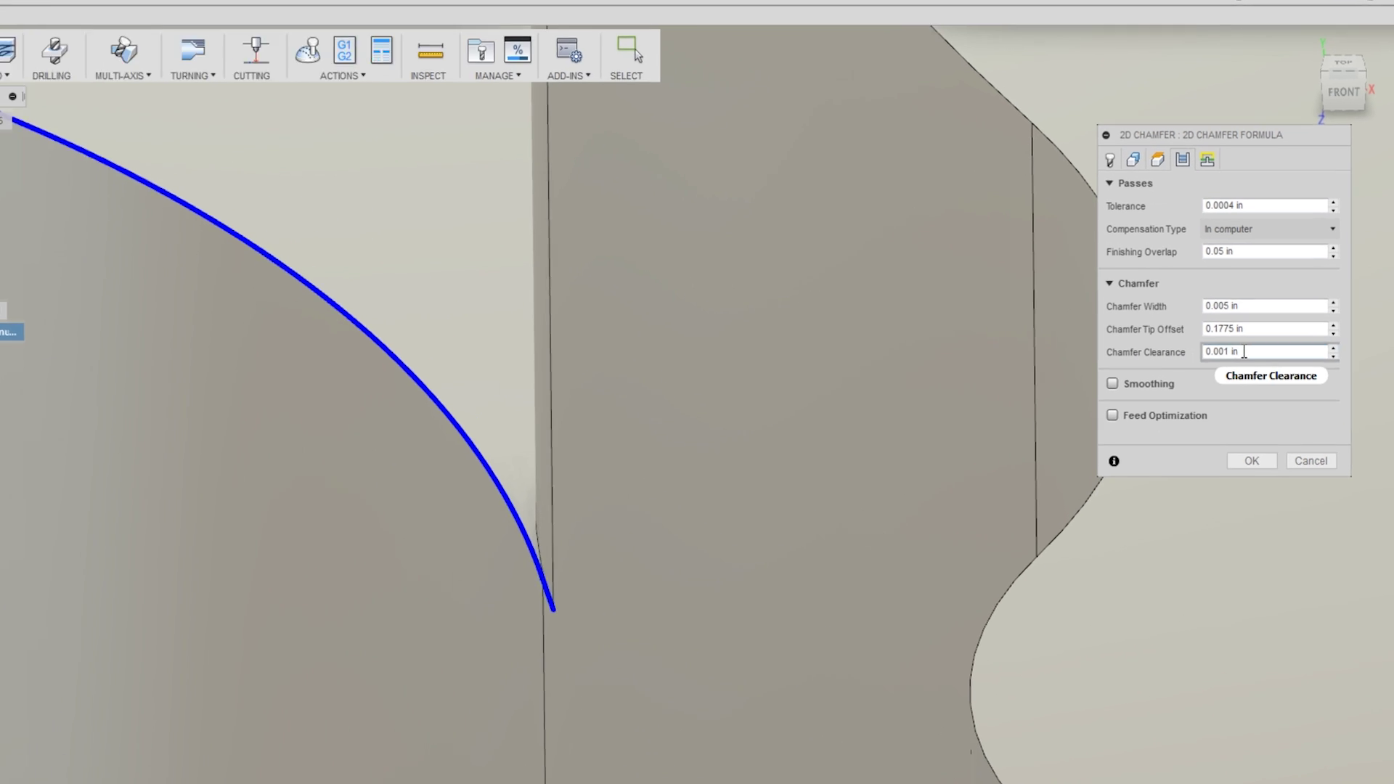
{"action": "left_click_drag", "start_coordinate": [1180, 387], "coordinate": [1278, 406]}
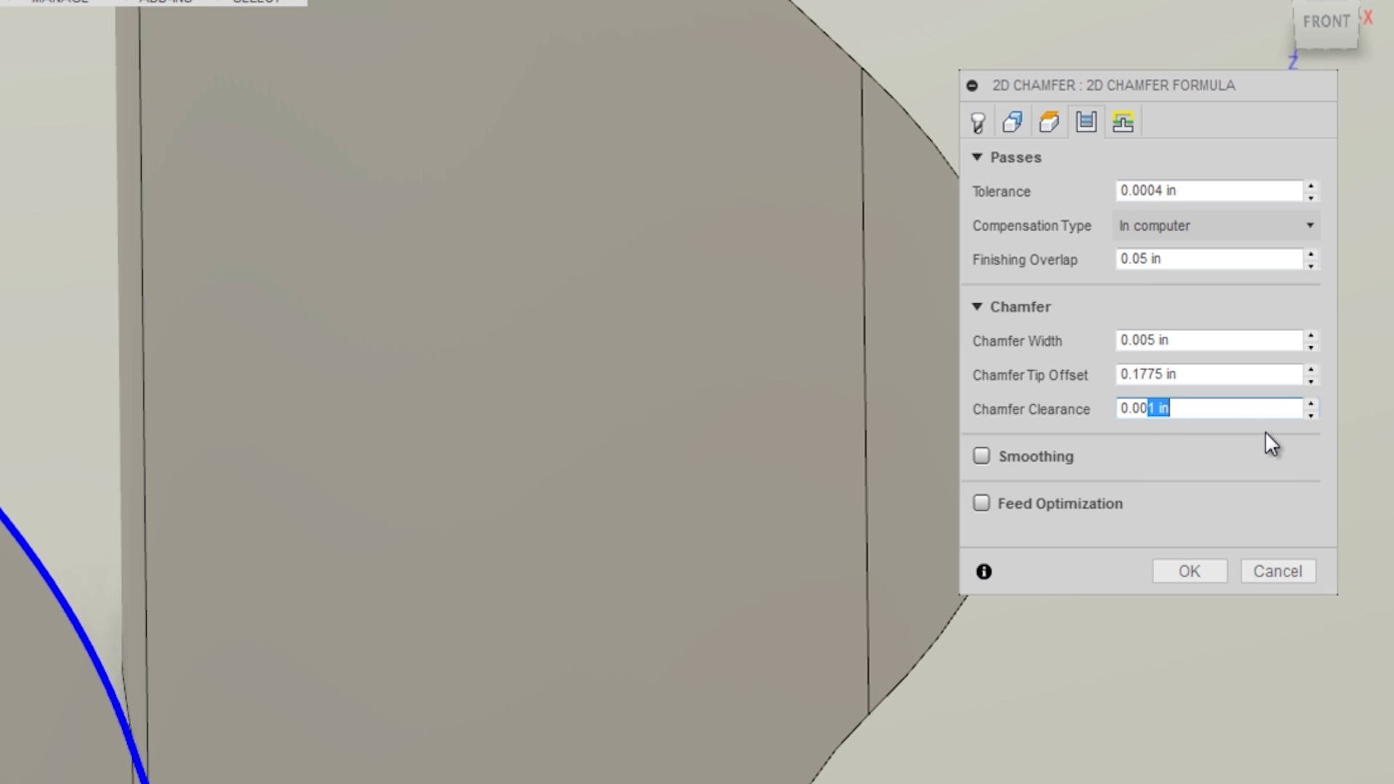
{"action": "key", "text": "BackSpace"}
{"action": "key", "text": "BackSpace"}
{"action": "type", "text": "1"}
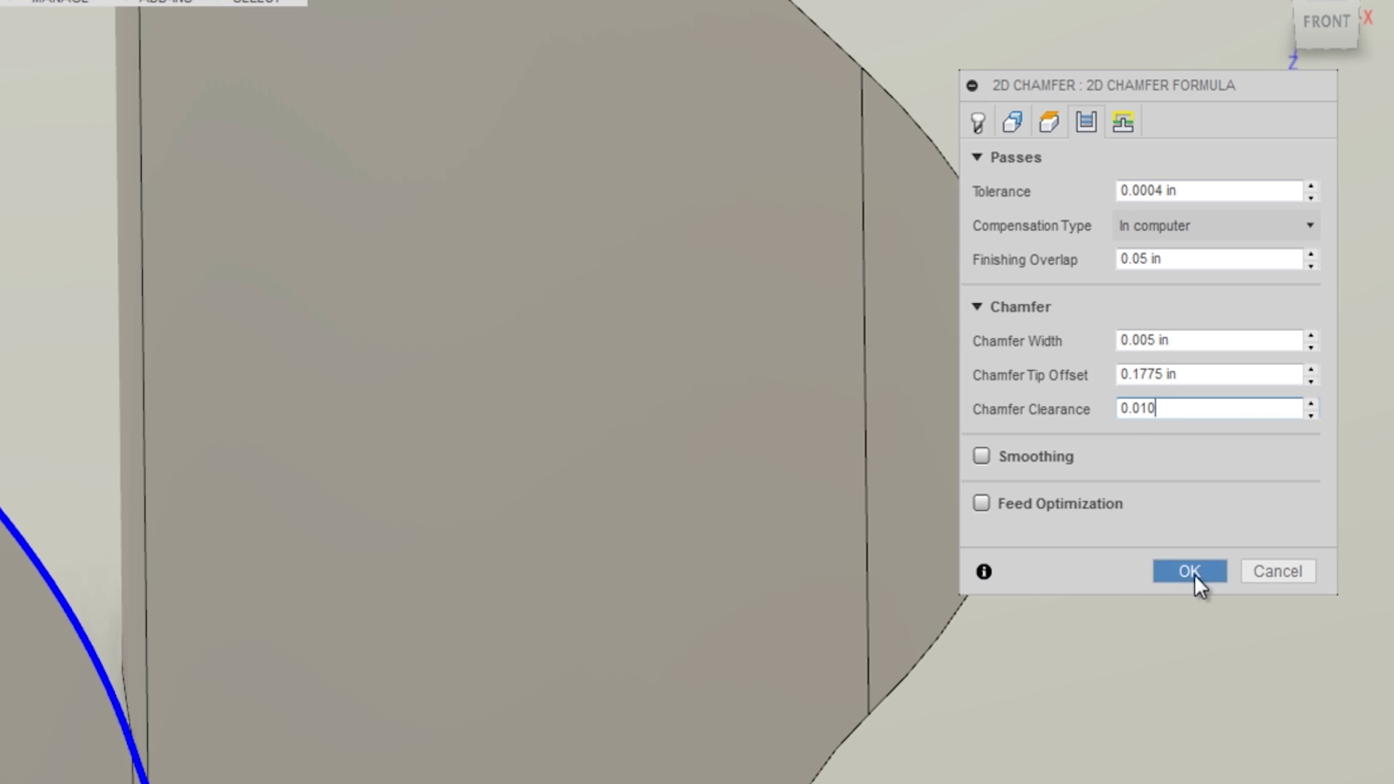
{"action": "left_click", "coordinate": [1191, 573]}
Simulate the 2D Chamfer Formula operation and examine up close how far the cutter stays from the adjacent wall.
{"action": "left_click", "coordinate": [460, 76]}
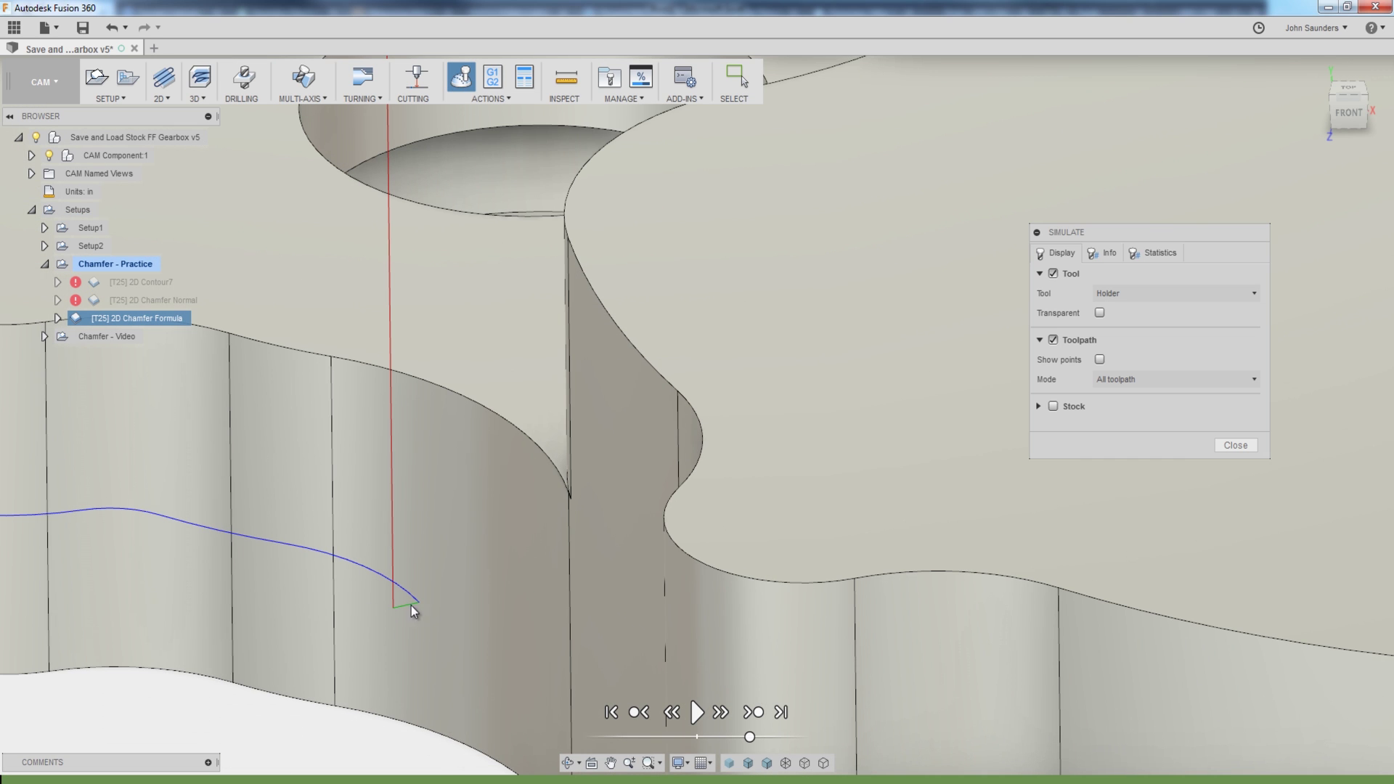
{"action": "scroll", "coordinate": [375, 475], "scroll_direction": "down", "scroll_amount": 4}
{"action": "key", "text": "space"}
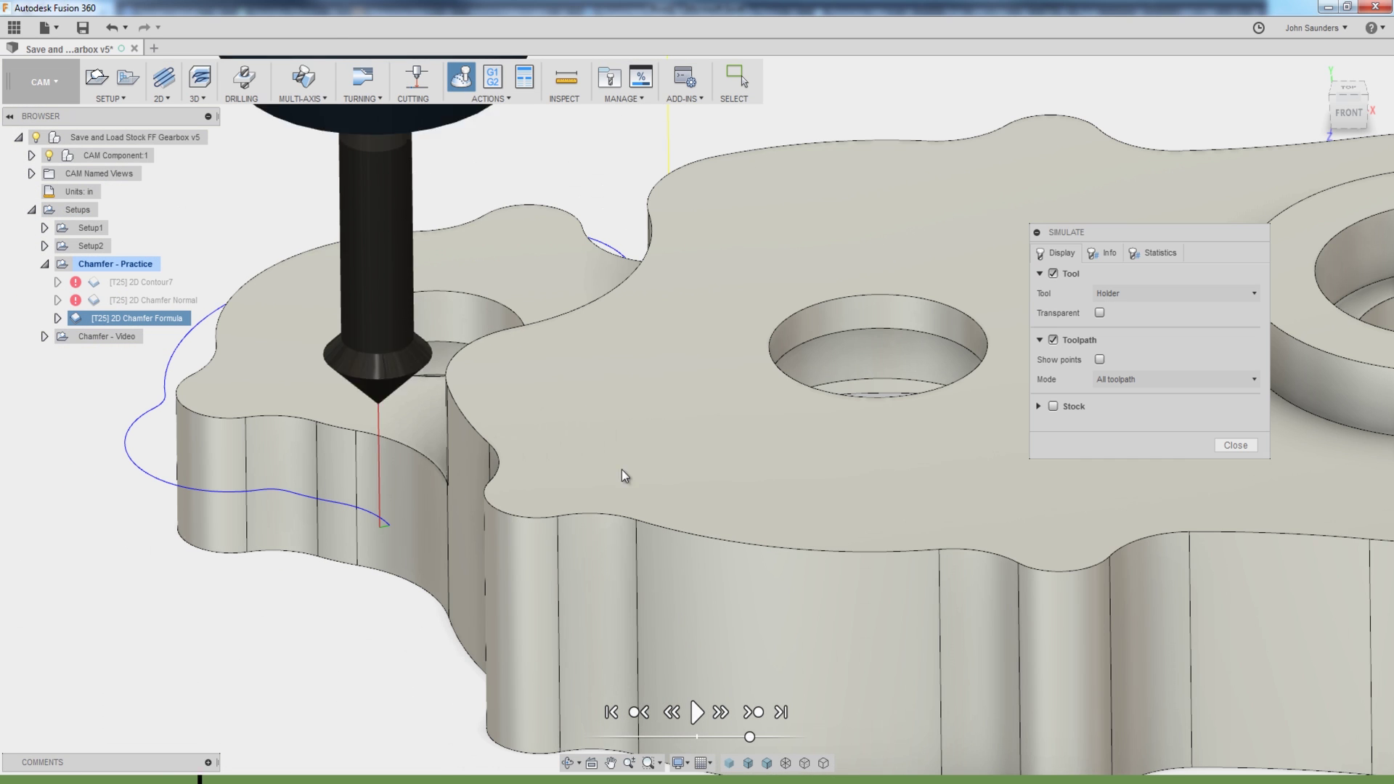
{"action": "scroll", "coordinate": [392, 493], "scroll_direction": "up", "scroll_amount": 4}
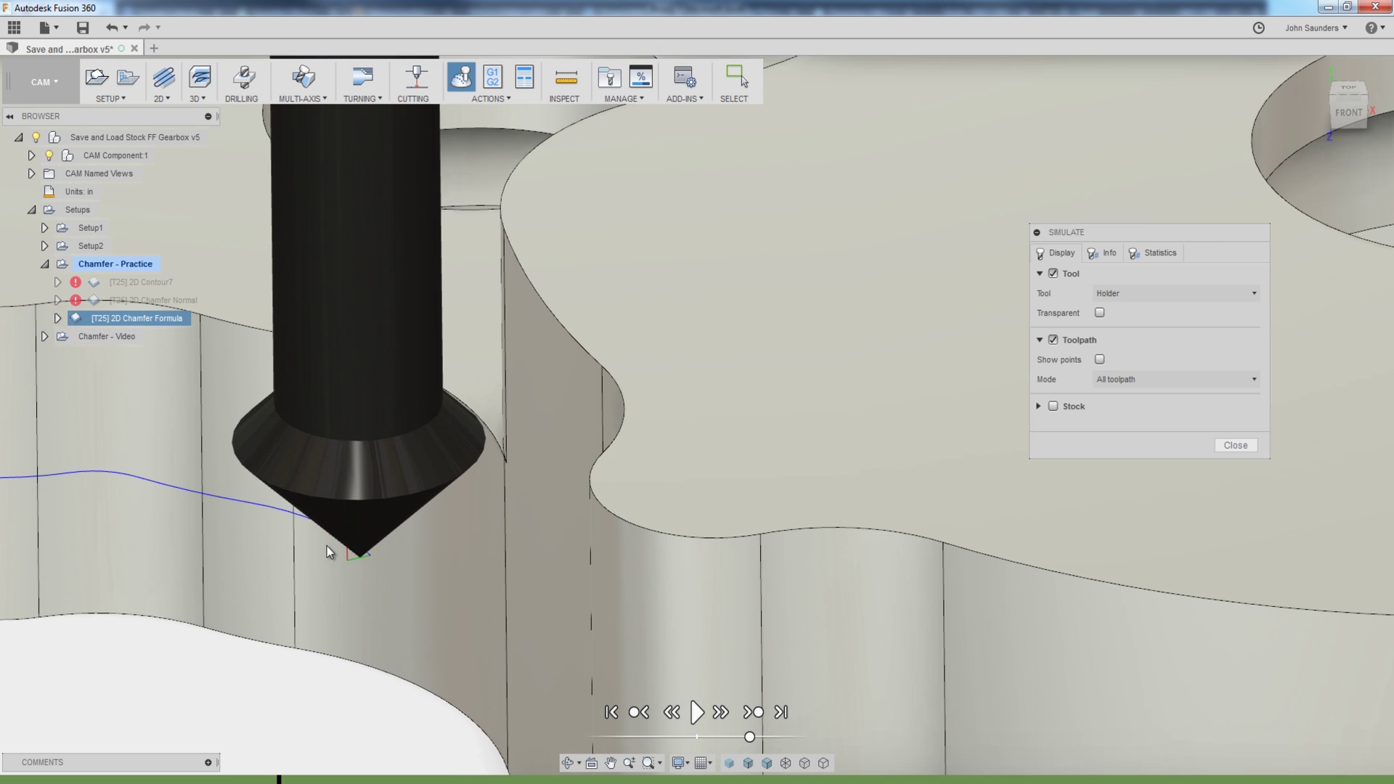
{"action": "scroll", "coordinate": [450, 490], "scroll_direction": "up", "scroll_amount": 2}
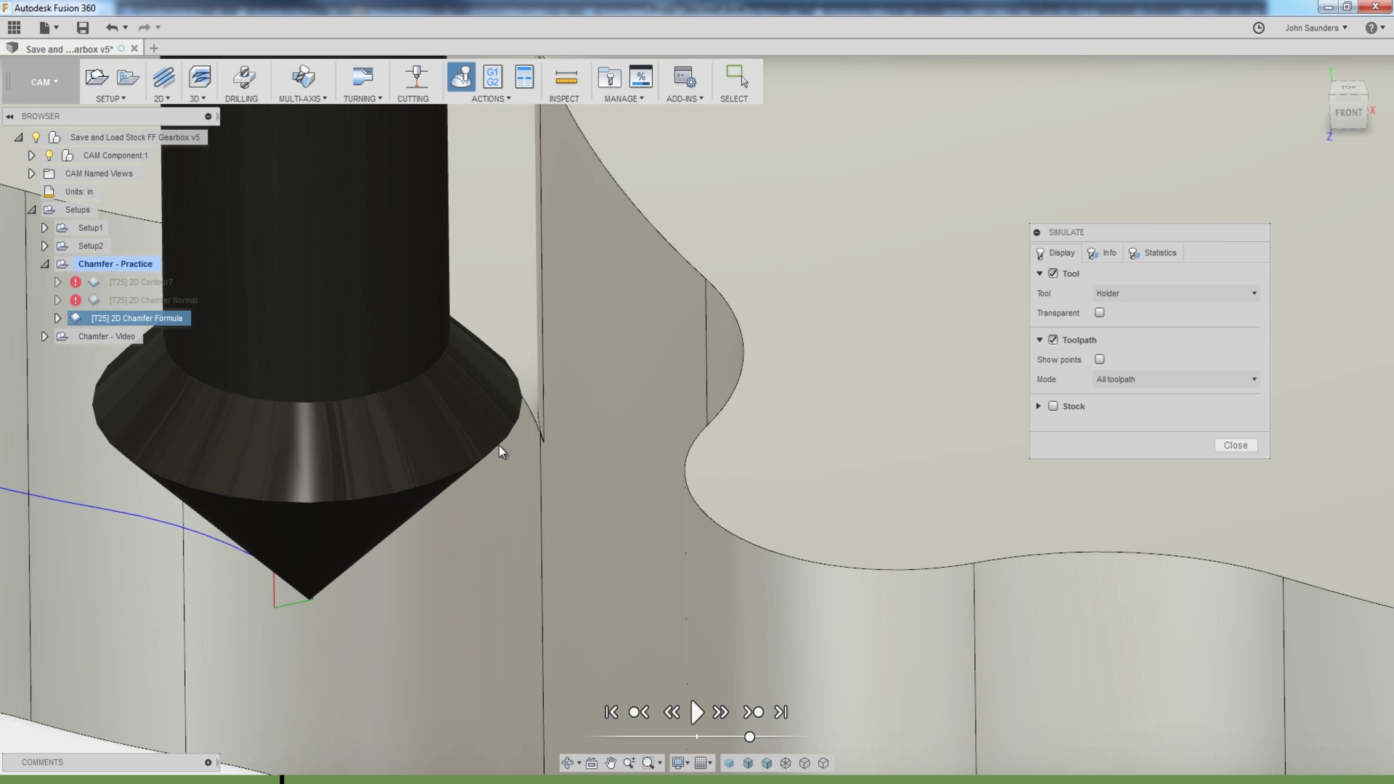
{"action": "scroll", "coordinate": [523, 408], "scroll_direction": "up", "scroll_amount": 2}
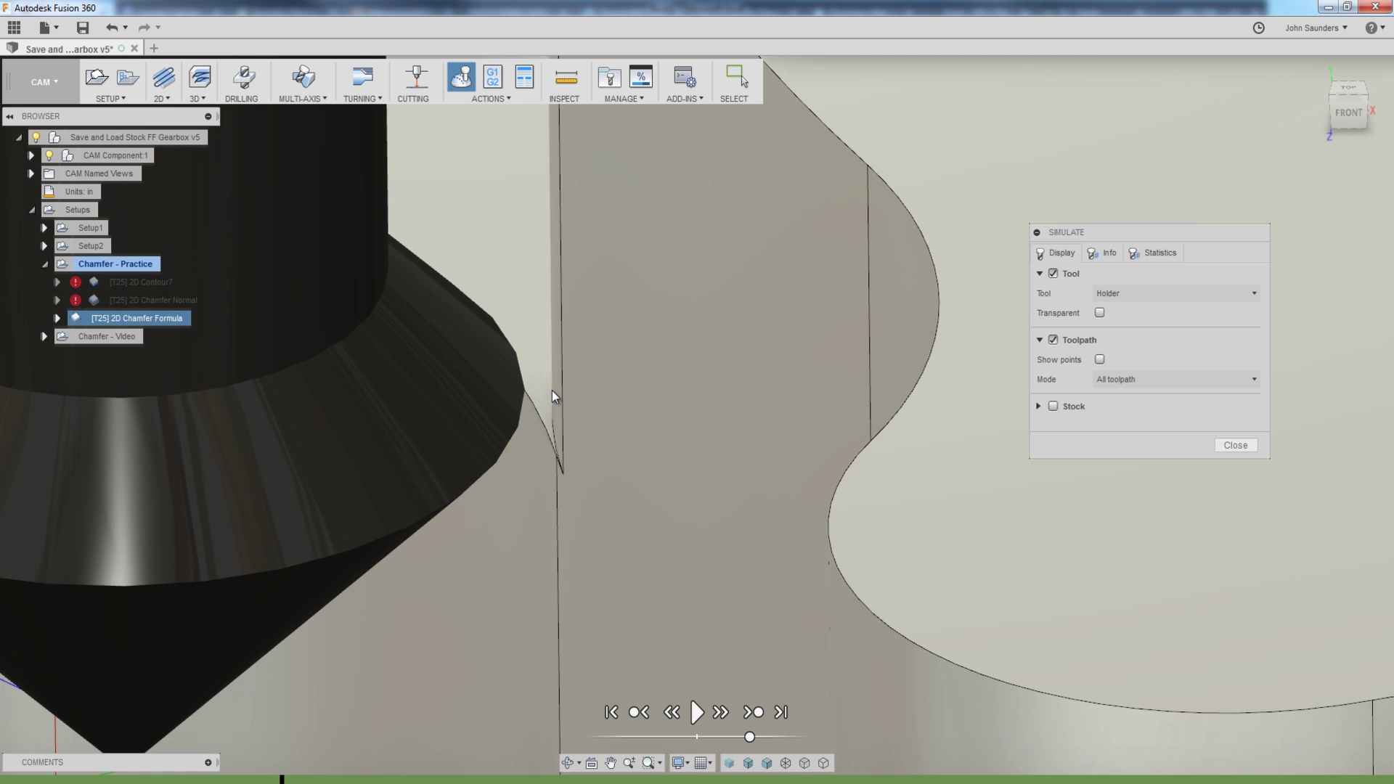
{"action": "middle_click_drag", "start_coordinate": [563, 311], "coordinate": [558, 236], "text": "shift"}
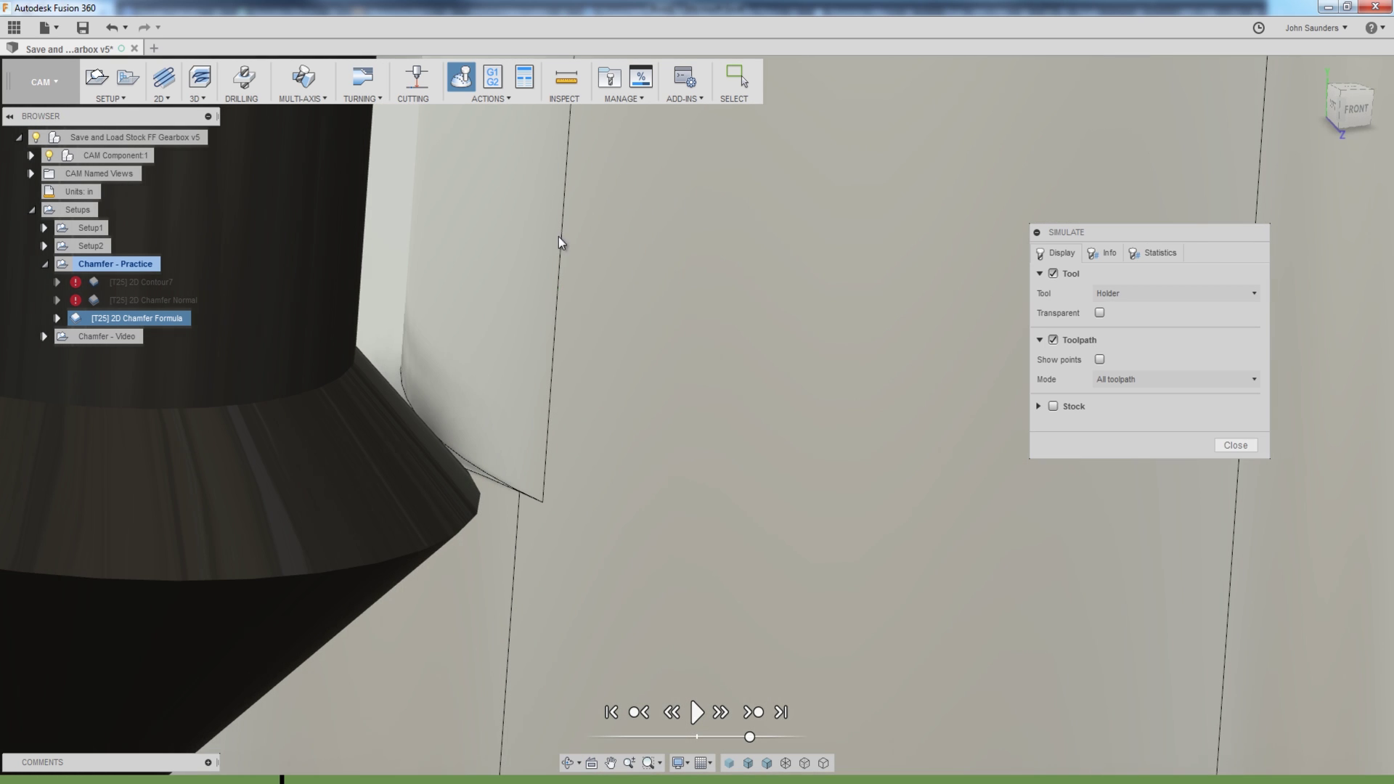
{"action": "scroll", "coordinate": [520, 434], "scroll_direction": "down", "scroll_amount": 3}
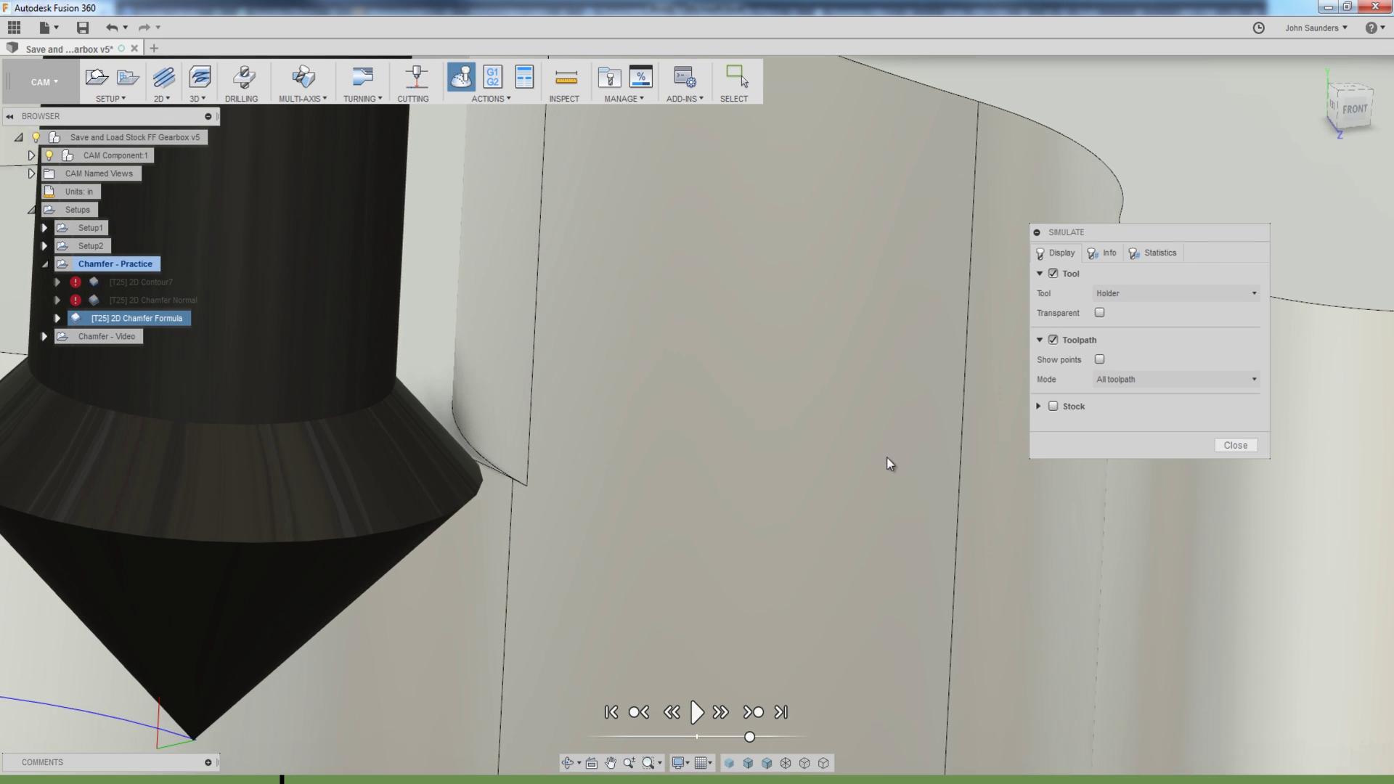
{"action": "left_click", "coordinate": [1236, 445]}
Simulate the 2D Chamfer Normal operation and examine the cutter's position against the chamfered edge and adjacent wall.
{"action": "left_click", "coordinate": [138, 300]}
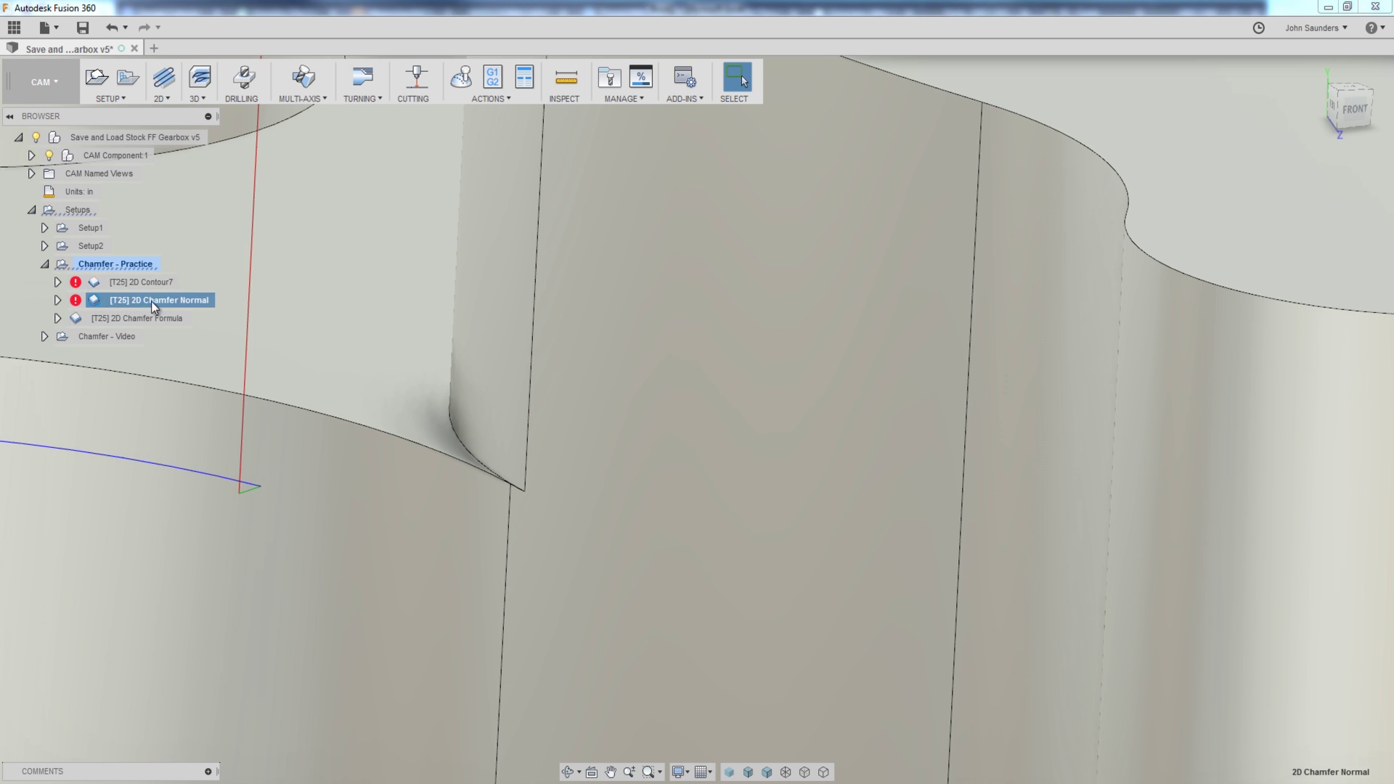
{"action": "scroll", "coordinate": [616, 143], "scroll_direction": "down", "scroll_amount": 2}
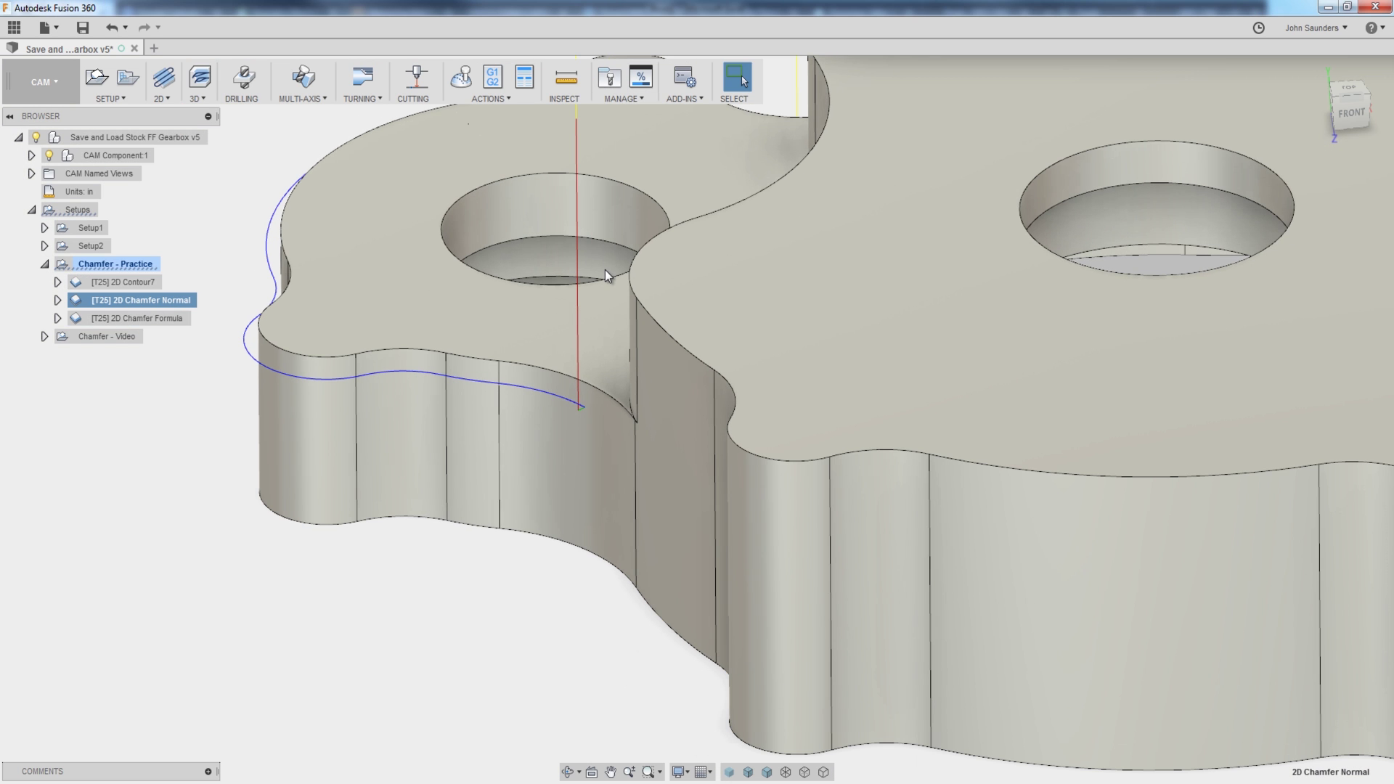
{"action": "left_click", "coordinate": [463, 79]}
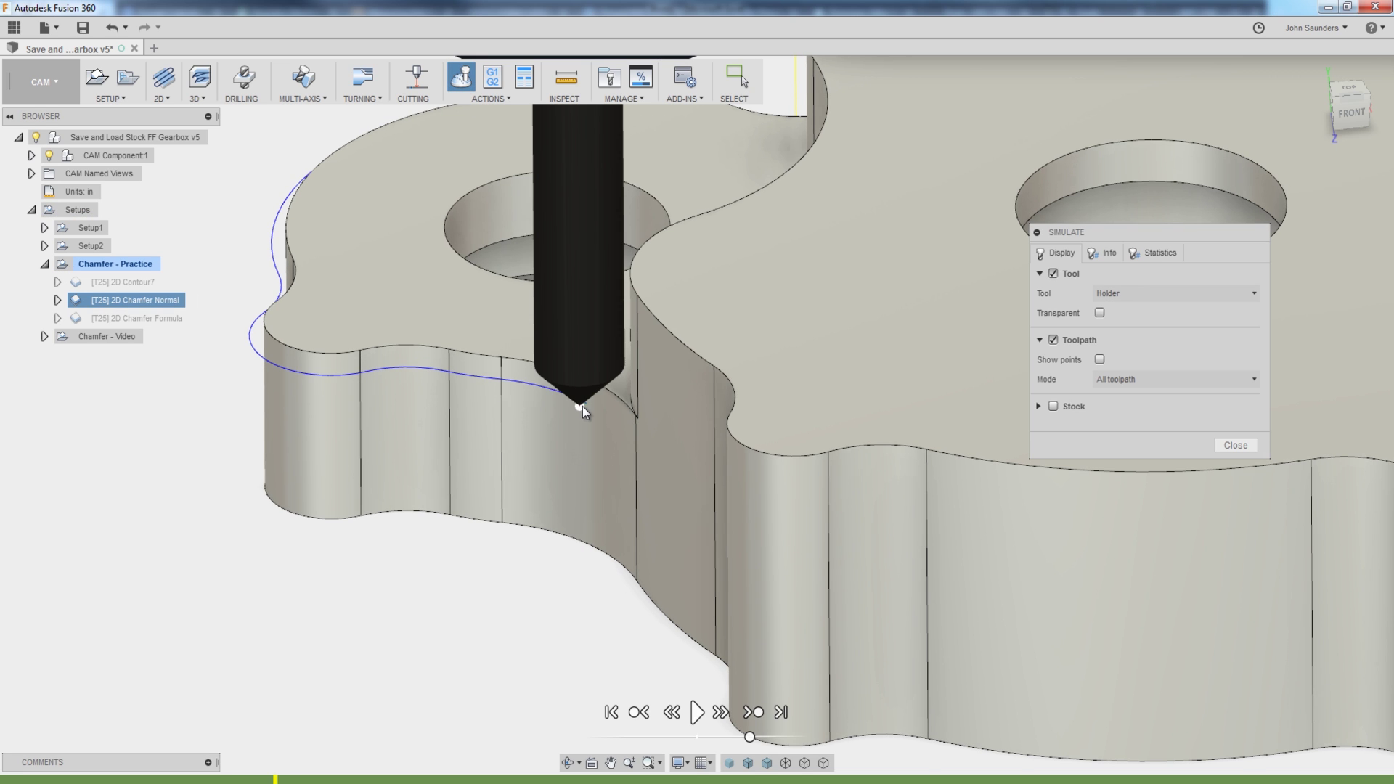
{"action": "scroll", "coordinate": [588, 406], "scroll_direction": "up", "scroll_amount": 4}
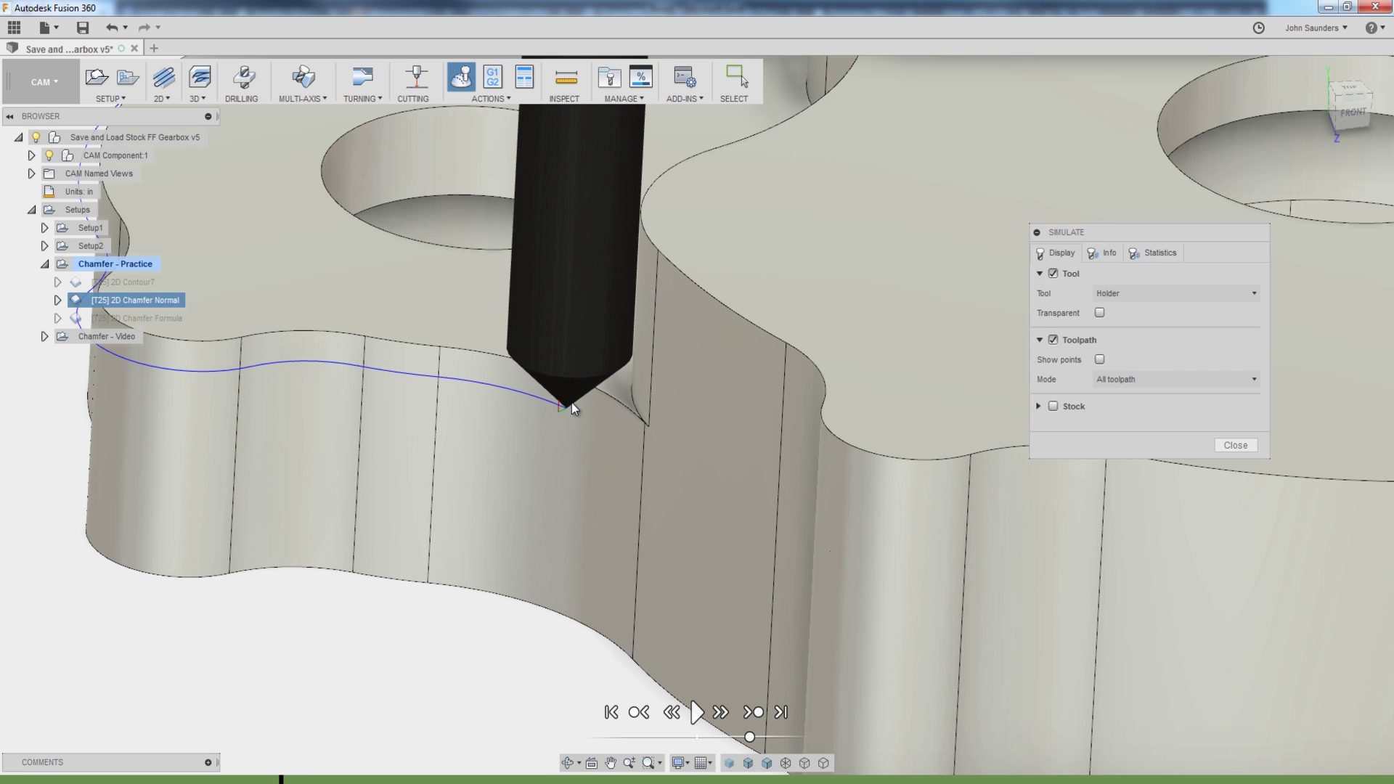
{"action": "scroll", "coordinate": [581, 410], "scroll_direction": "up", "scroll_amount": 3}
{"action": "middle_click_drag", "start_coordinate": [563, 422], "coordinate": [652, 419], "text": "shift"}
{"action": "scroll", "coordinate": [653, 418], "scroll_direction": "up", "scroll_amount": 3}
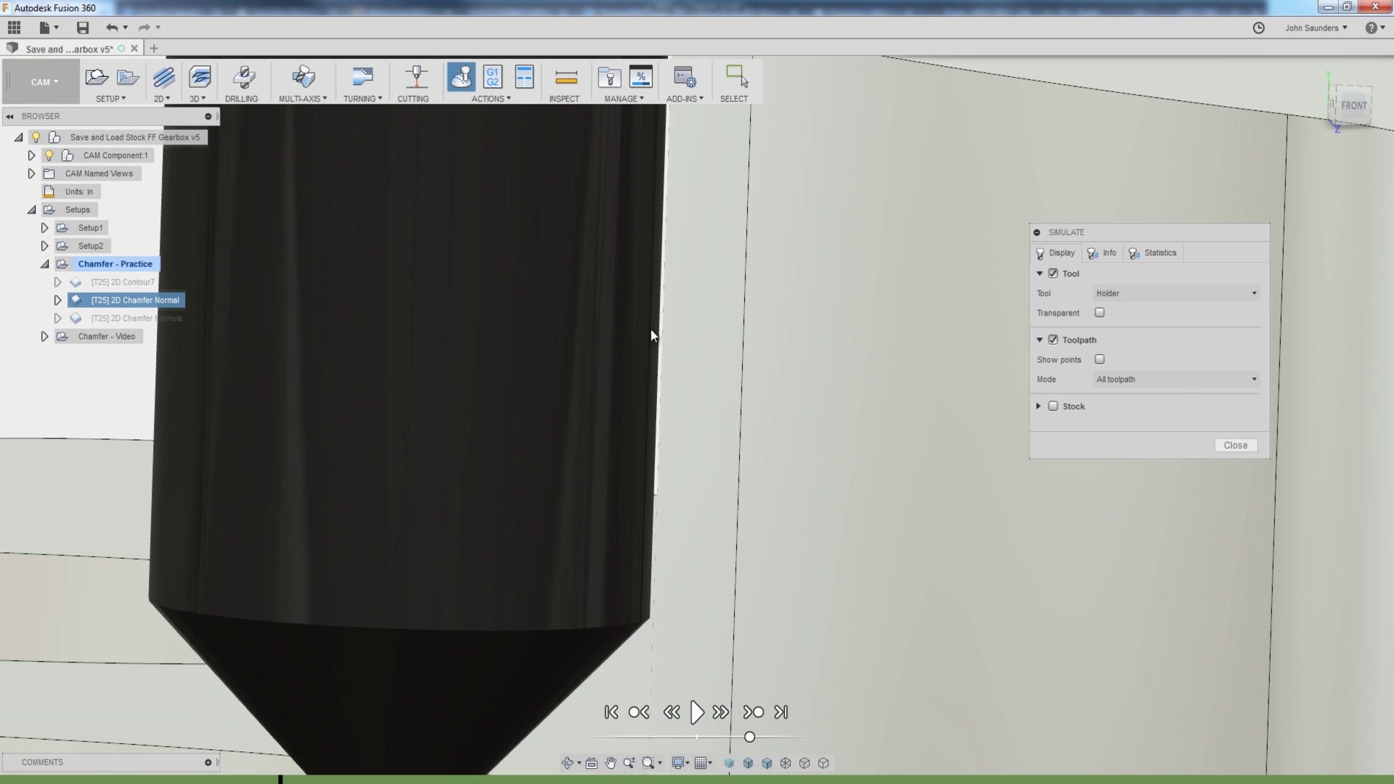
{"action": "scroll", "coordinate": [690, 369], "scroll_direction": "down", "scroll_amount": 5}
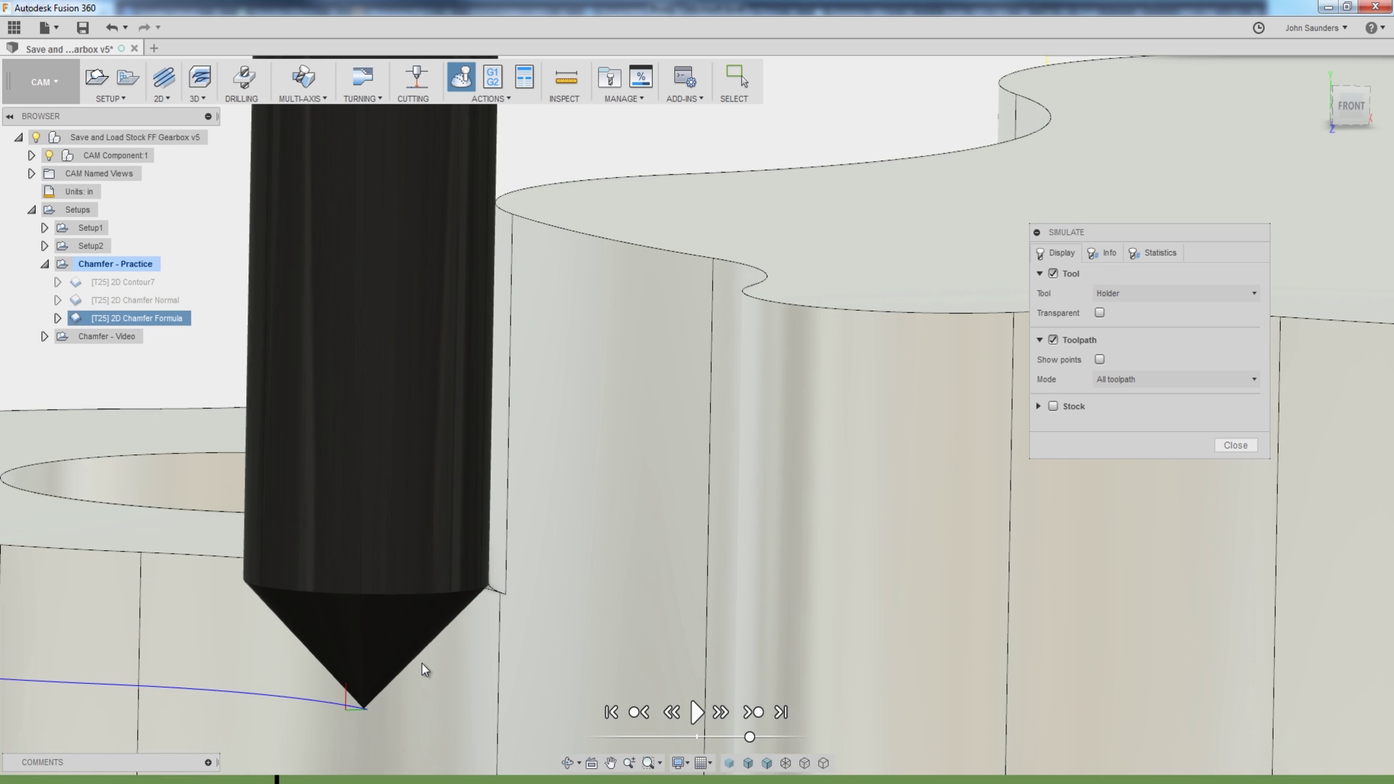
Examine the 2D Chamfer Formula simulation up close where the cutter's cone meets the chamfered edge, for comparison.
{"action": "scroll", "coordinate": [483, 609], "scroll_direction": "up", "scroll_amount": 4}
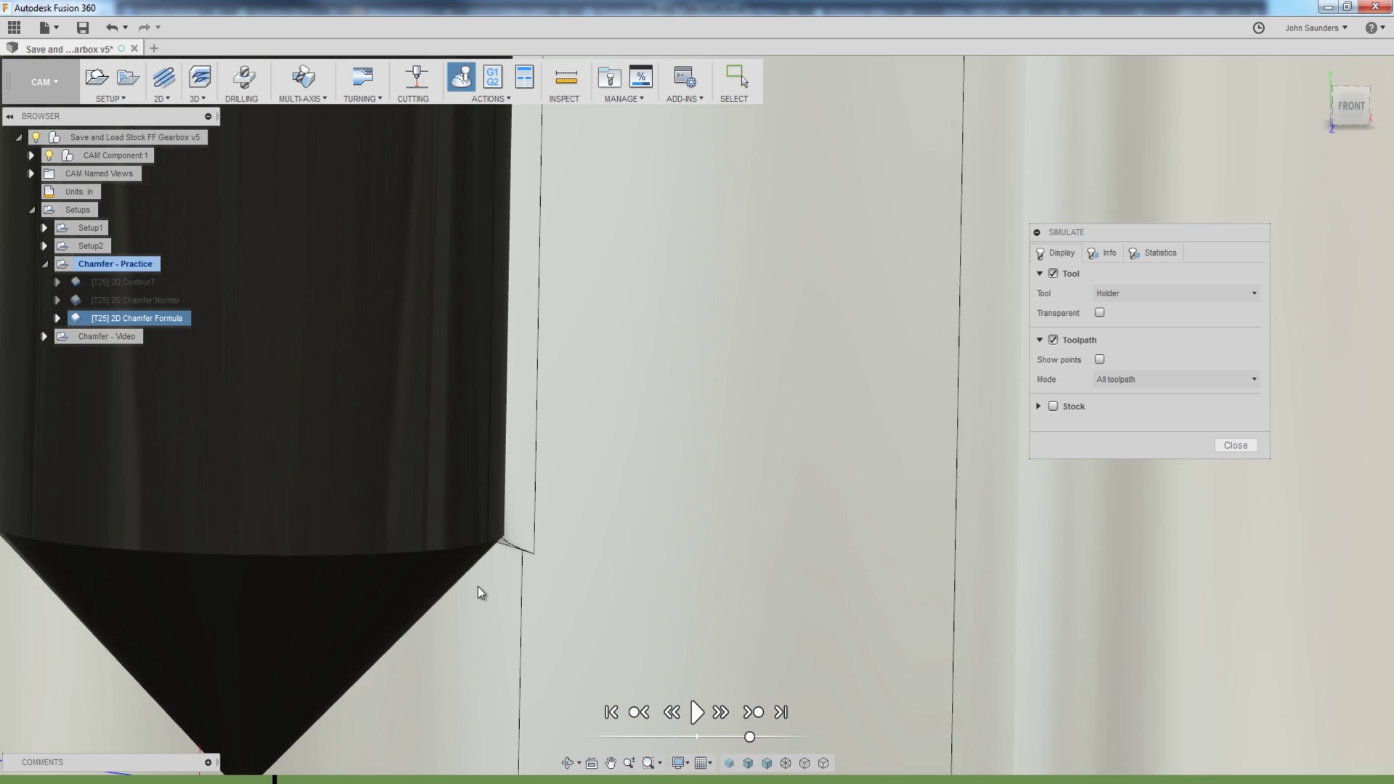
{"action": "scroll", "coordinate": [508, 592], "scroll_direction": "down", "scroll_amount": 2}
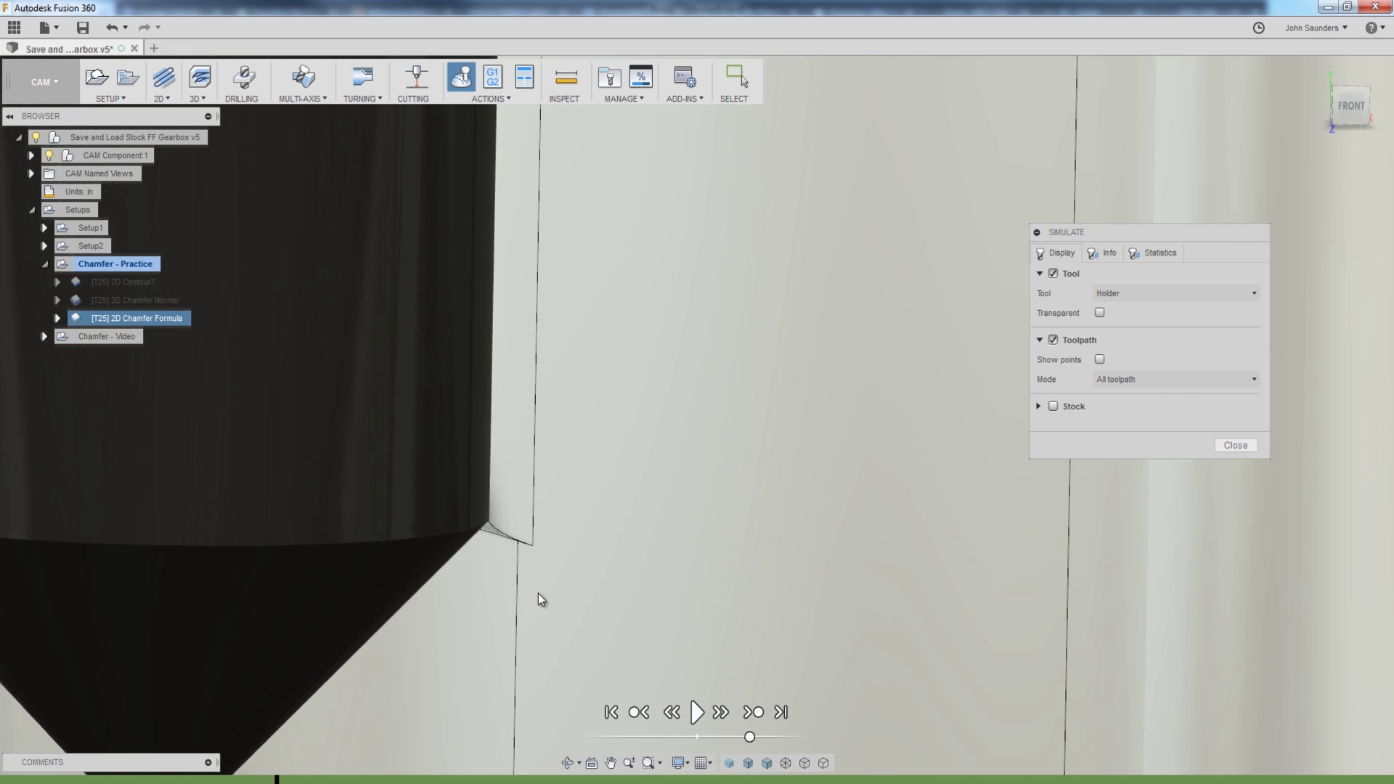
{"action": "scroll", "coordinate": [538, 594], "scroll_direction": "down", "scroll_amount": 3}
{"action": "left_click", "coordinate": [1235, 445]}
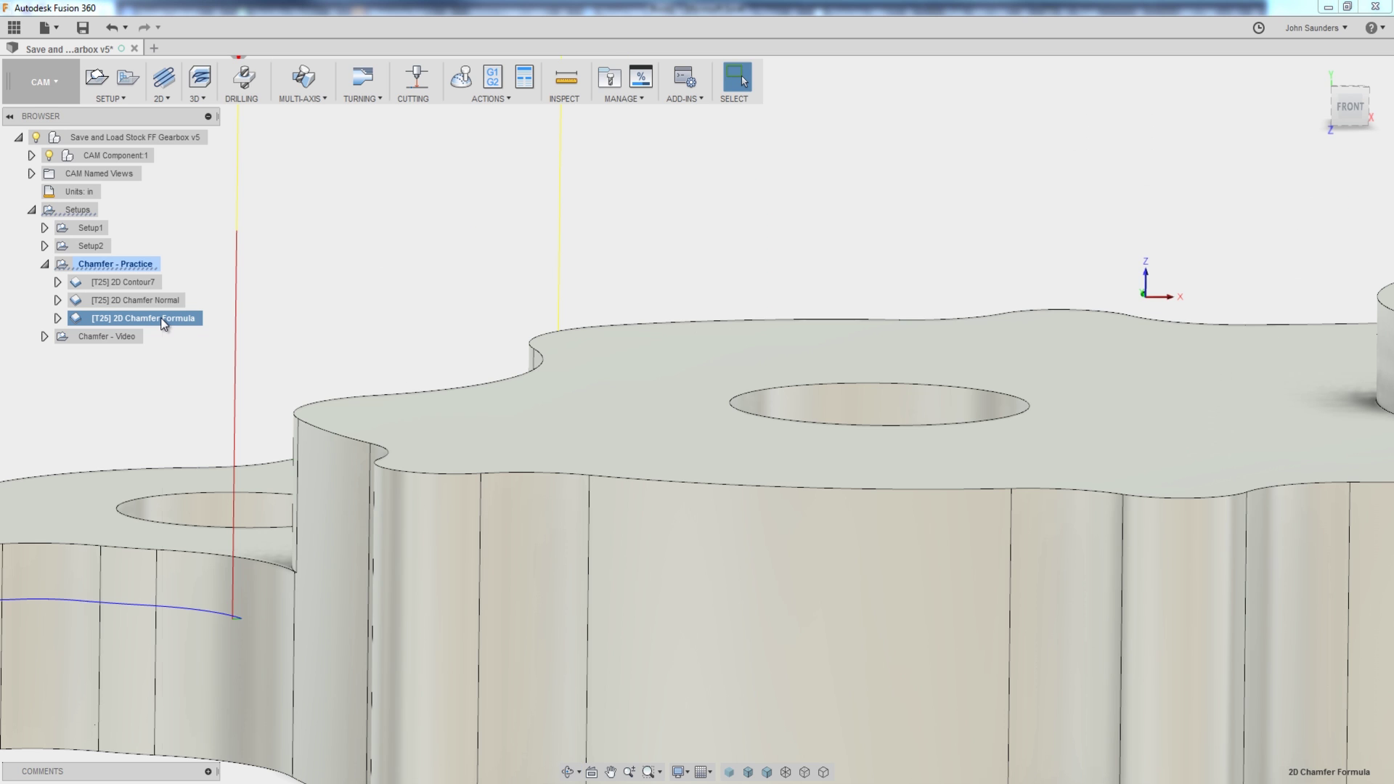
Store the 2D Chamfer Formula operation as a template named "Close Chamfer".
{"action": "right_click", "coordinate": [159, 317]}
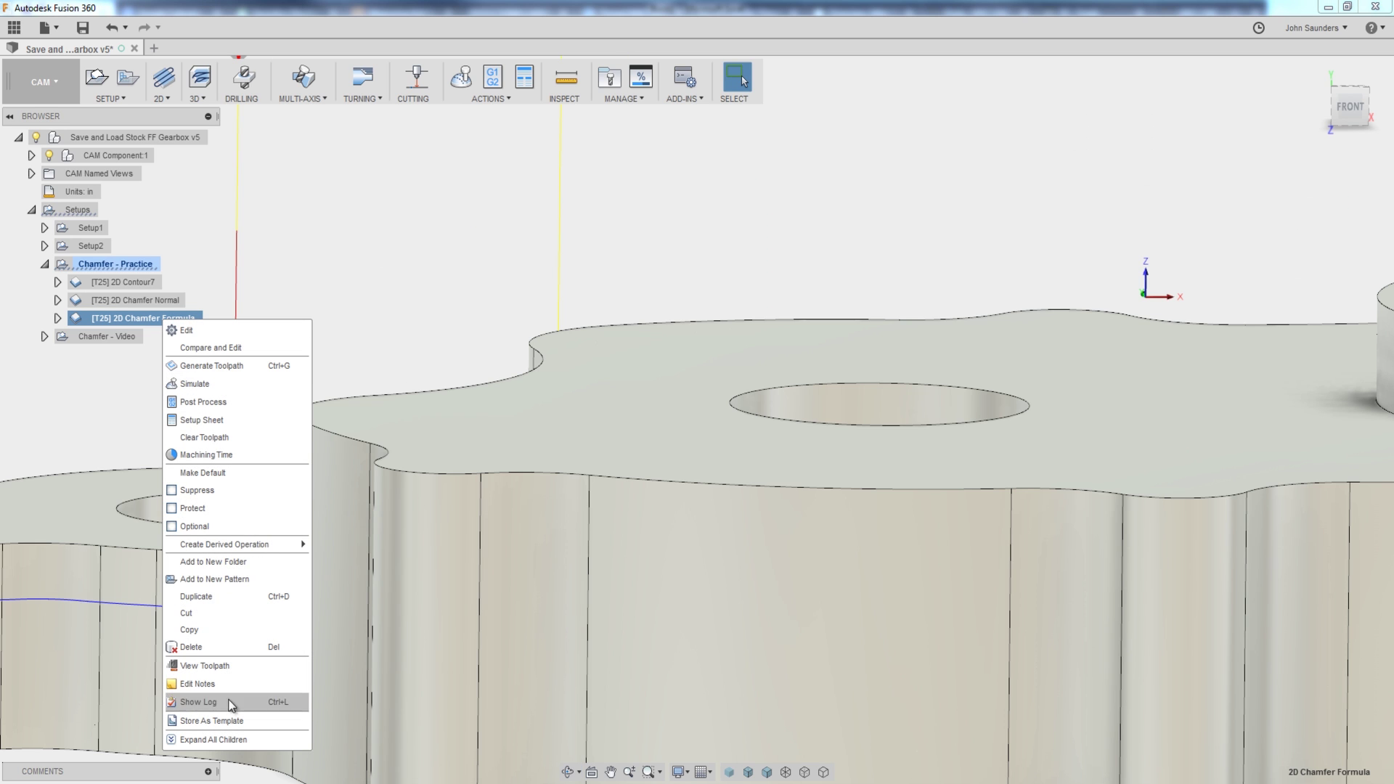
{"action": "left_click", "coordinate": [212, 720]}
{"action": "key", "text": "ctrl+a"}
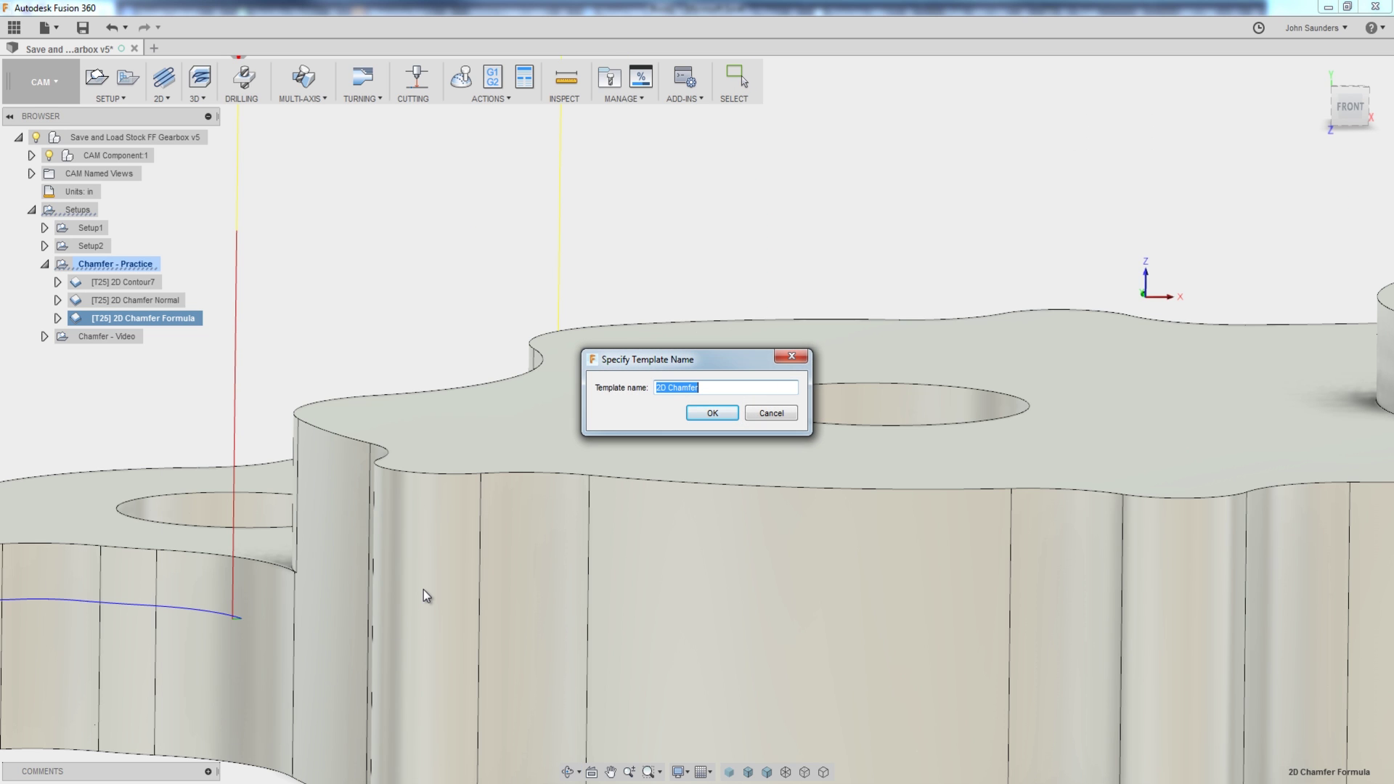
{"action": "type", "text": "Close Chamfer"}
{"action": "key", "text": "Return"}
Create a new setup for machining the pocketed underside of the gearbox part.
{"action": "scroll", "coordinate": [312, 392], "scroll_direction": "down", "scroll_amount": 5}
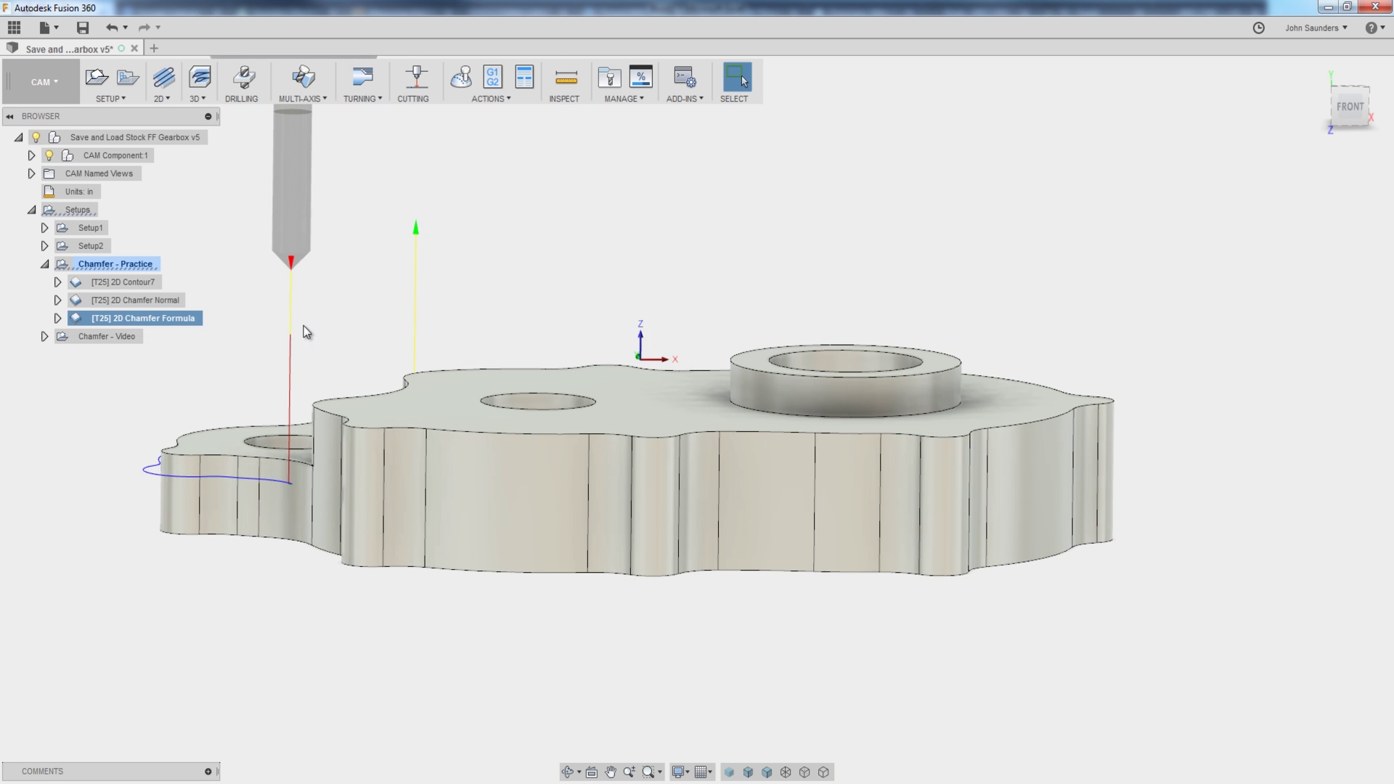
{"action": "middle_click_drag", "start_coordinate": [371, 311], "coordinate": [168, 208], "text": "shift"}
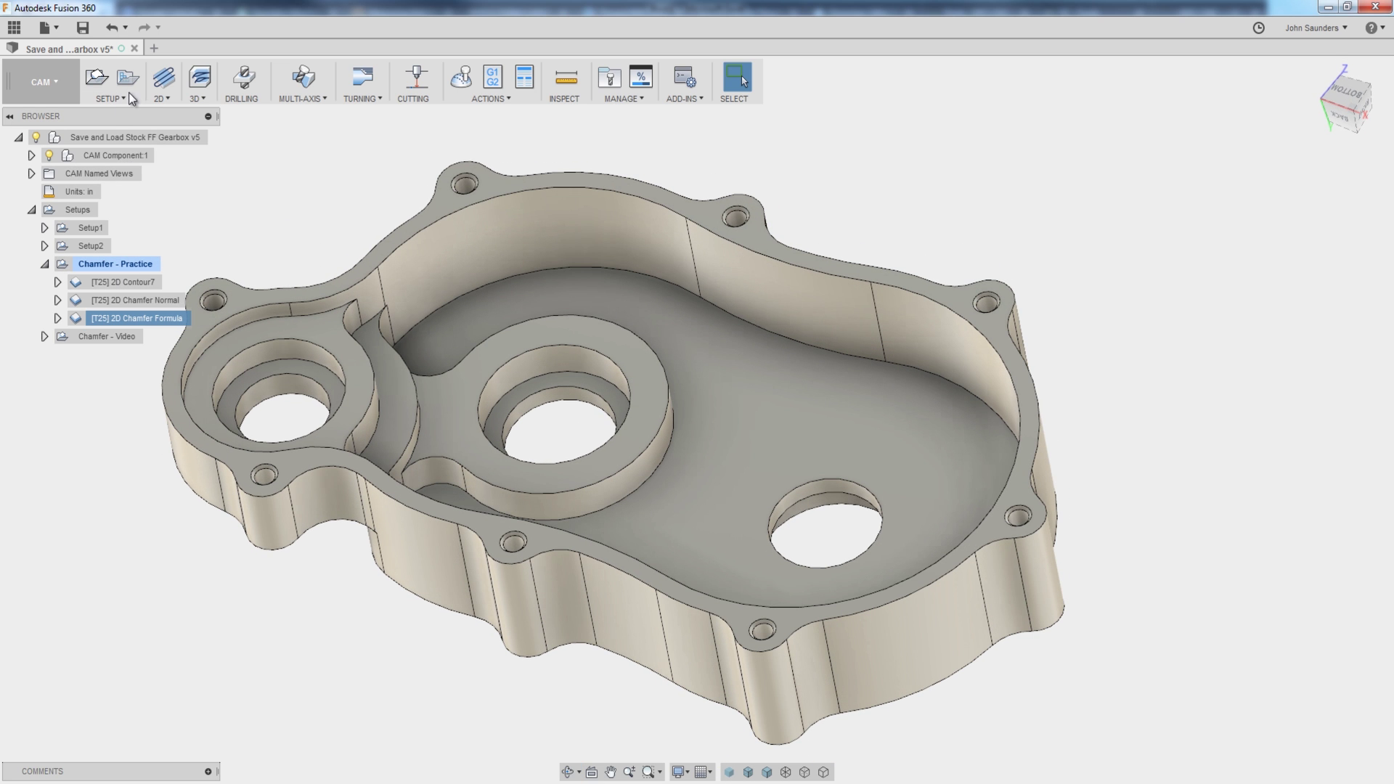
{"action": "left_click", "coordinate": [96, 78]}
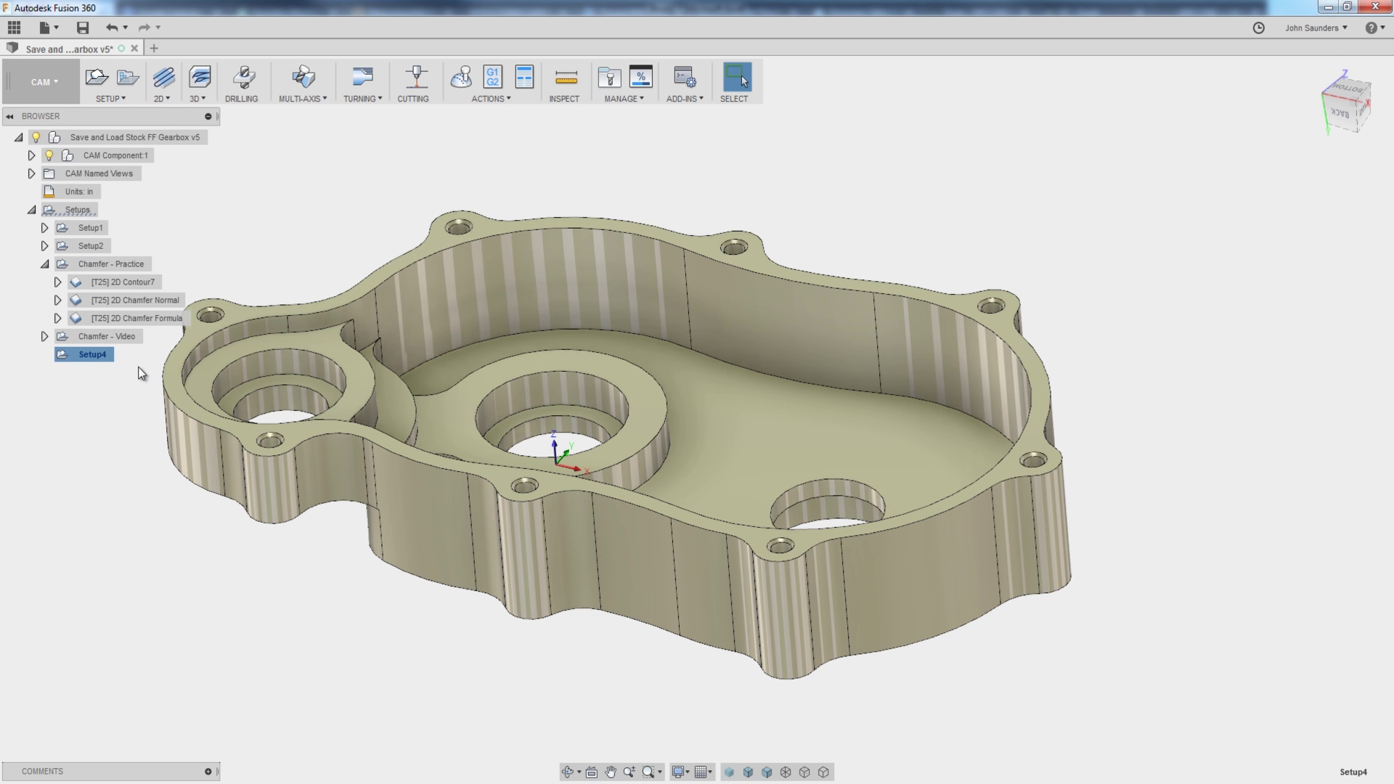
Add an operation to Setup4 from the saved "Close Chamfer" template.
{"action": "right_click", "coordinate": [100, 356]}
{"action": "mouse_move", "coordinate": [130, 394]}
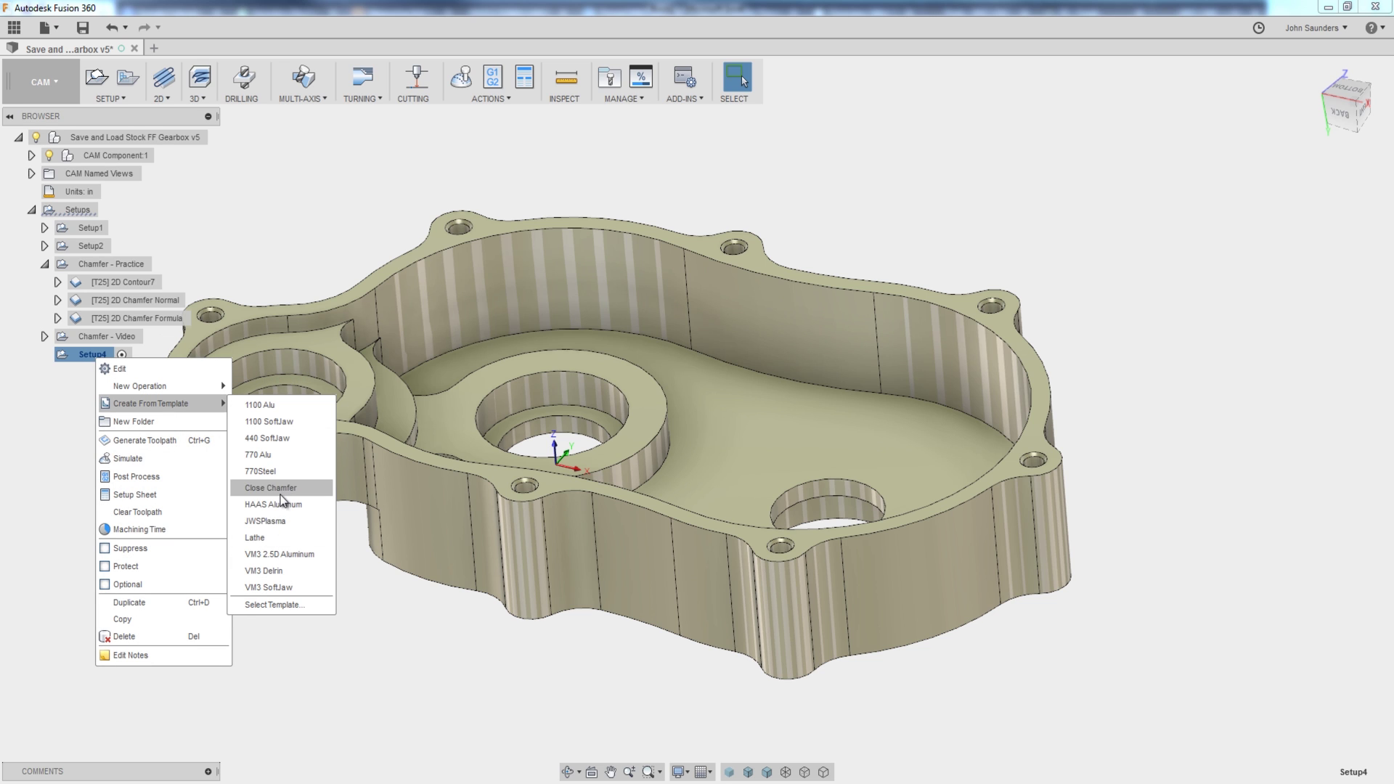
{"action": "left_click", "coordinate": [299, 482]}
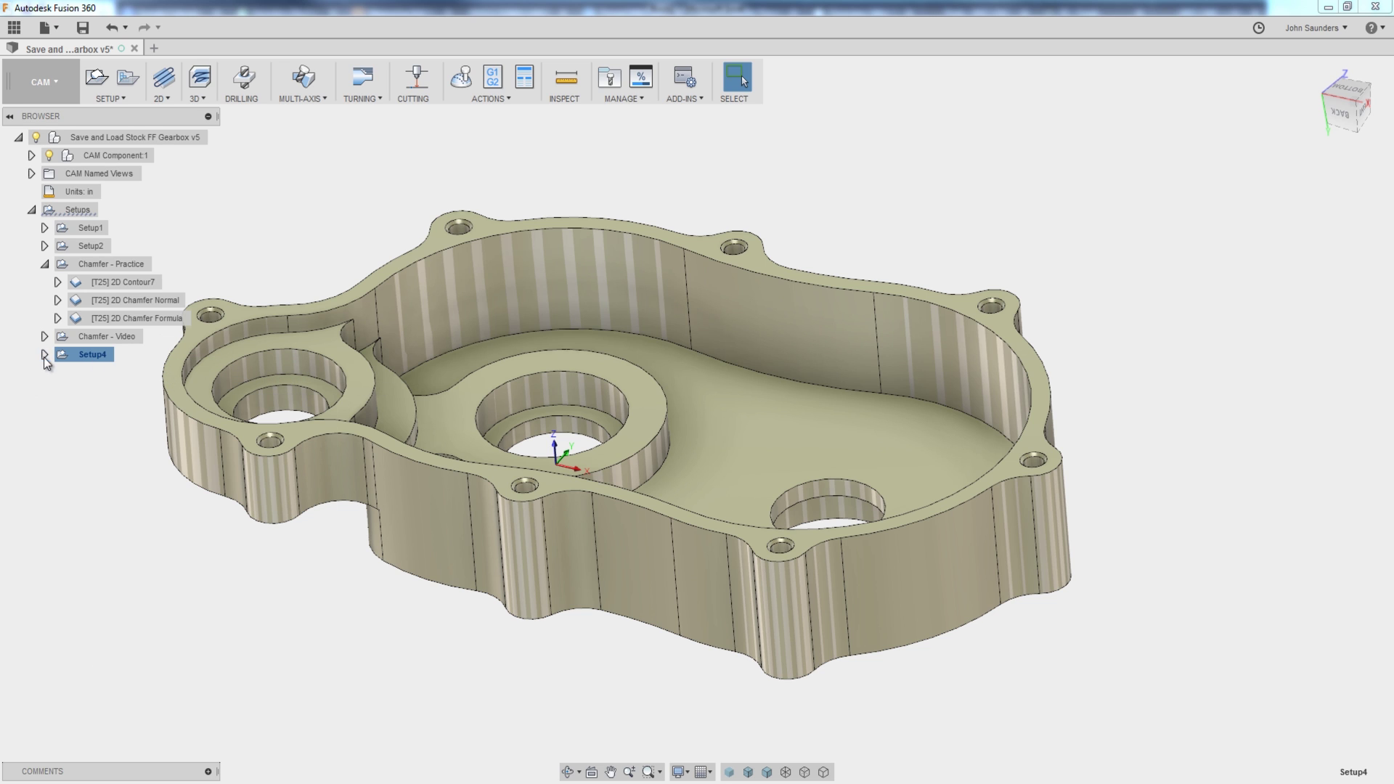
Assign the curved ledge edge between the two bearing bores as the contour of Setup4's chamfer operation and generate its toolpath.
{"action": "left_click", "coordinate": [44, 355]}
{"action": "double_click", "coordinate": [107, 373]}
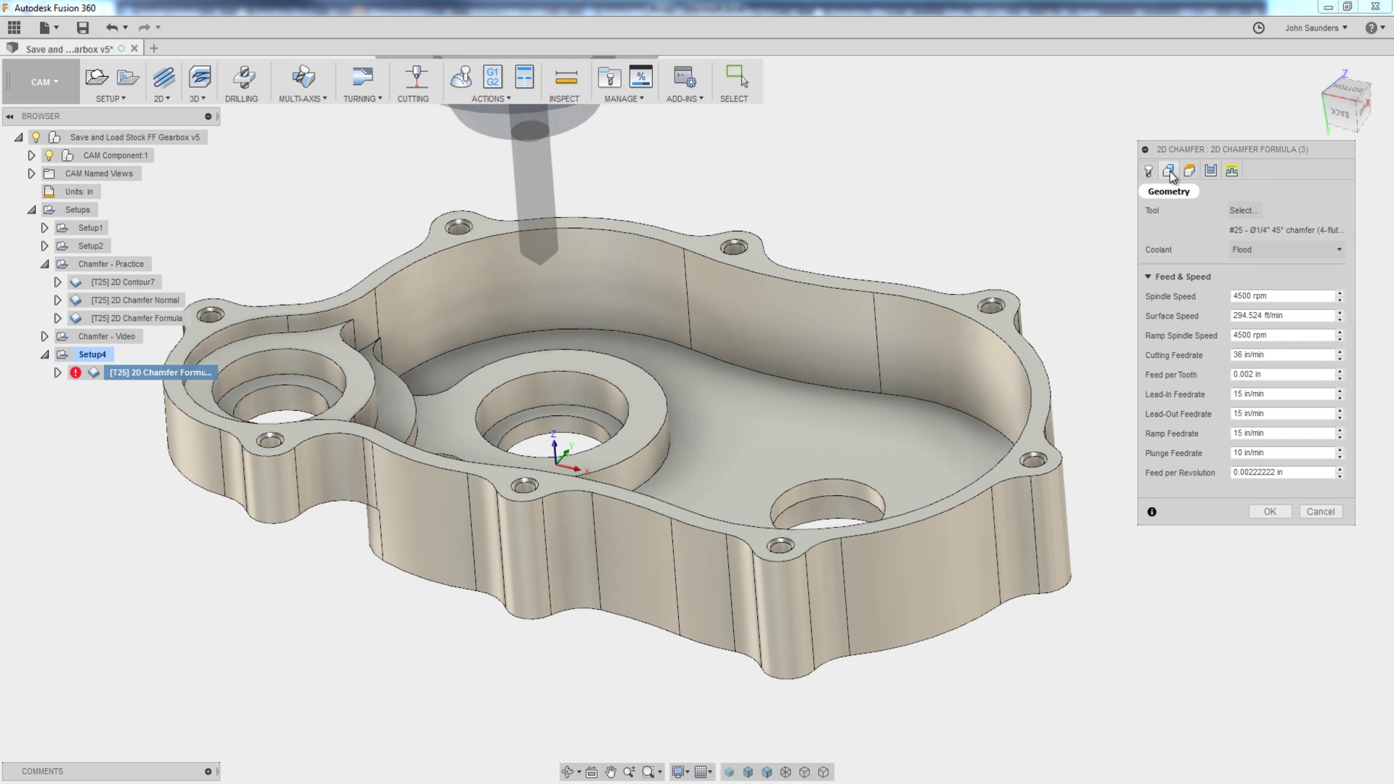
{"action": "left_click", "coordinate": [1169, 172]}
{"action": "left_click", "coordinate": [409, 404]}
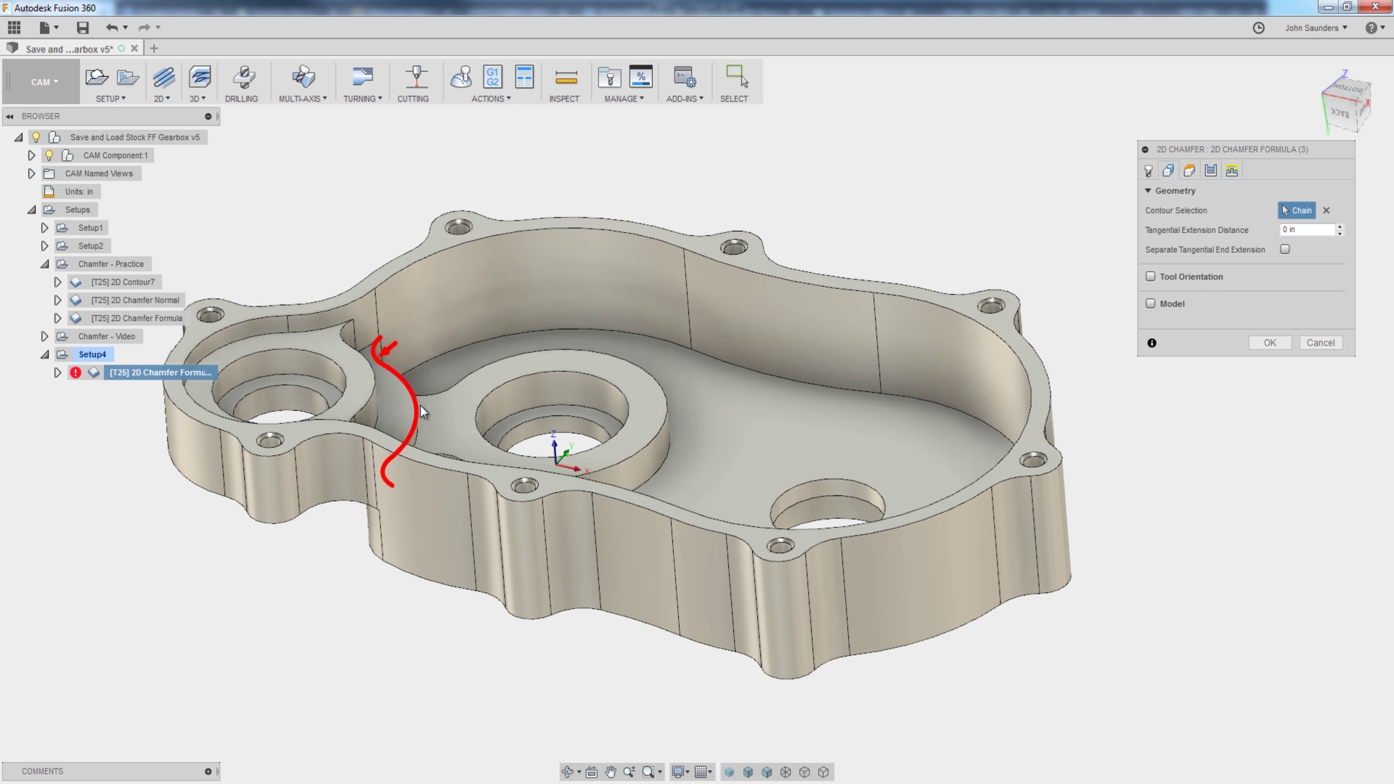
{"action": "left_click", "coordinate": [1256, 344]}
Simulate Setup4's chamfer operation and examine the cutter's position along the curved ledge edge from several angles.
{"action": "mouse_move", "coordinate": [447, 423]}
{"action": "middle_mouse_down", "text": "shift"}
{"action": "mouse_move", "coordinate": [407, 414]}
{"action": "mouse_move", "coordinate": [442, 408]}
{"action": "middle_mouse_up", "text": "shift"}
{"action": "scroll", "coordinate": [456, 403], "scroll_direction": "up", "scroll_amount": 3}
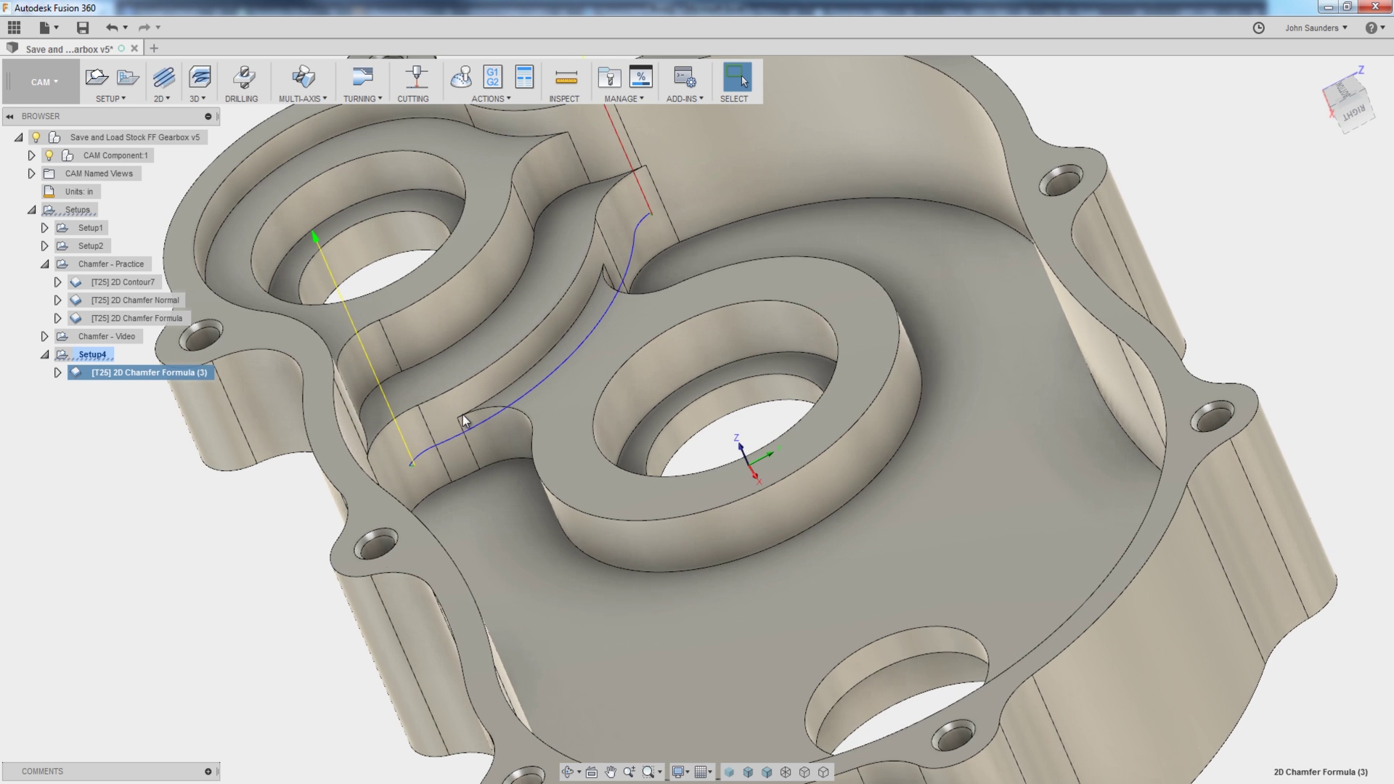
{"action": "left_click", "coordinate": [460, 76]}
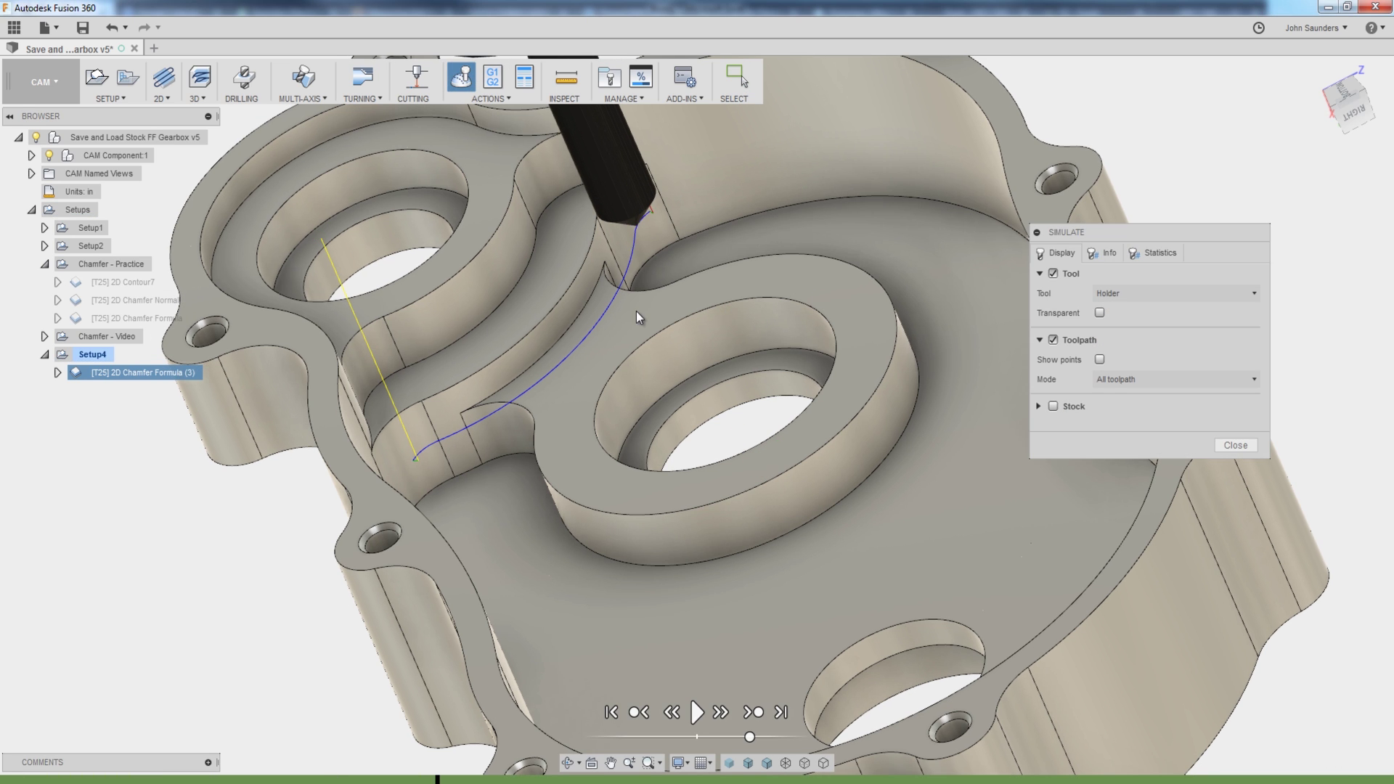
{"action": "middle_click_drag", "start_coordinate": [637, 317], "coordinate": [600, 319], "text": "shift"}
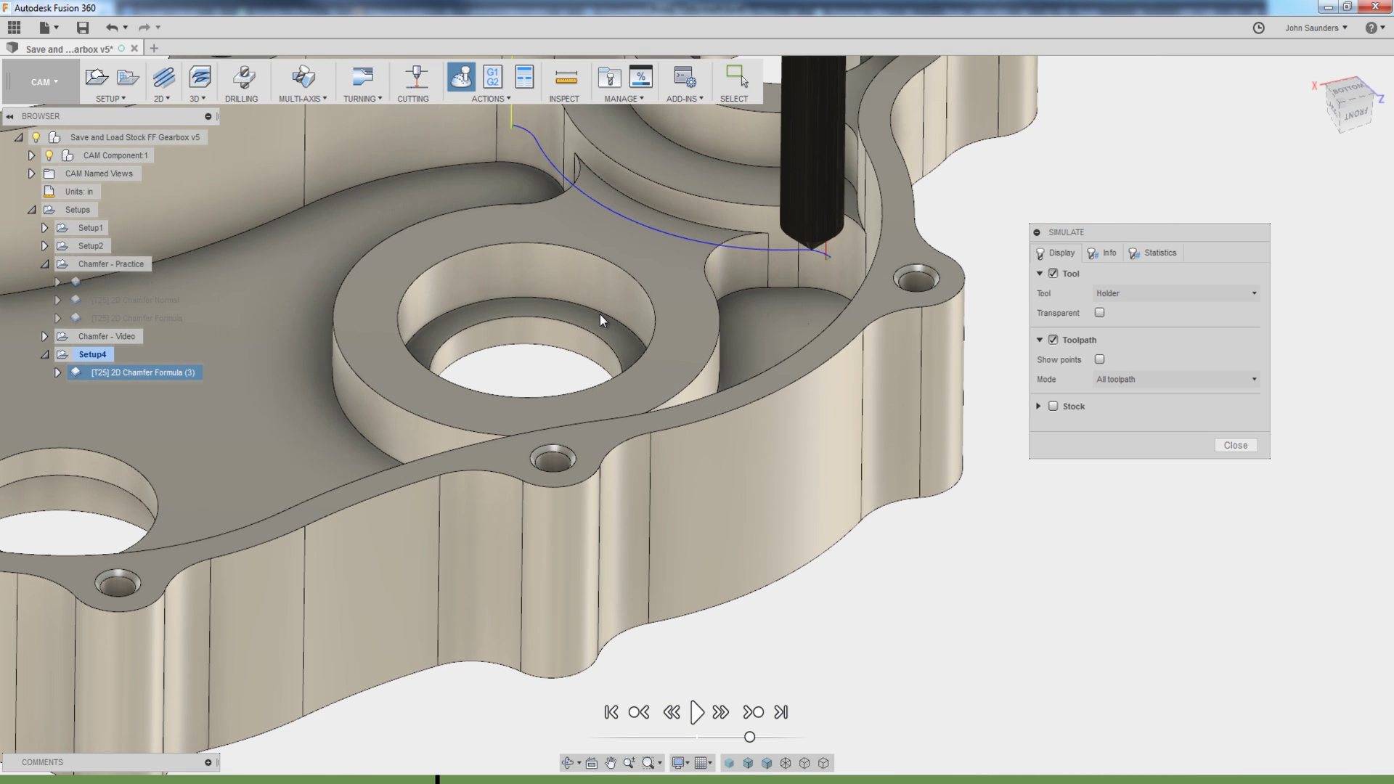
{"action": "scroll", "coordinate": [726, 271], "scroll_direction": "up", "scroll_amount": 3}
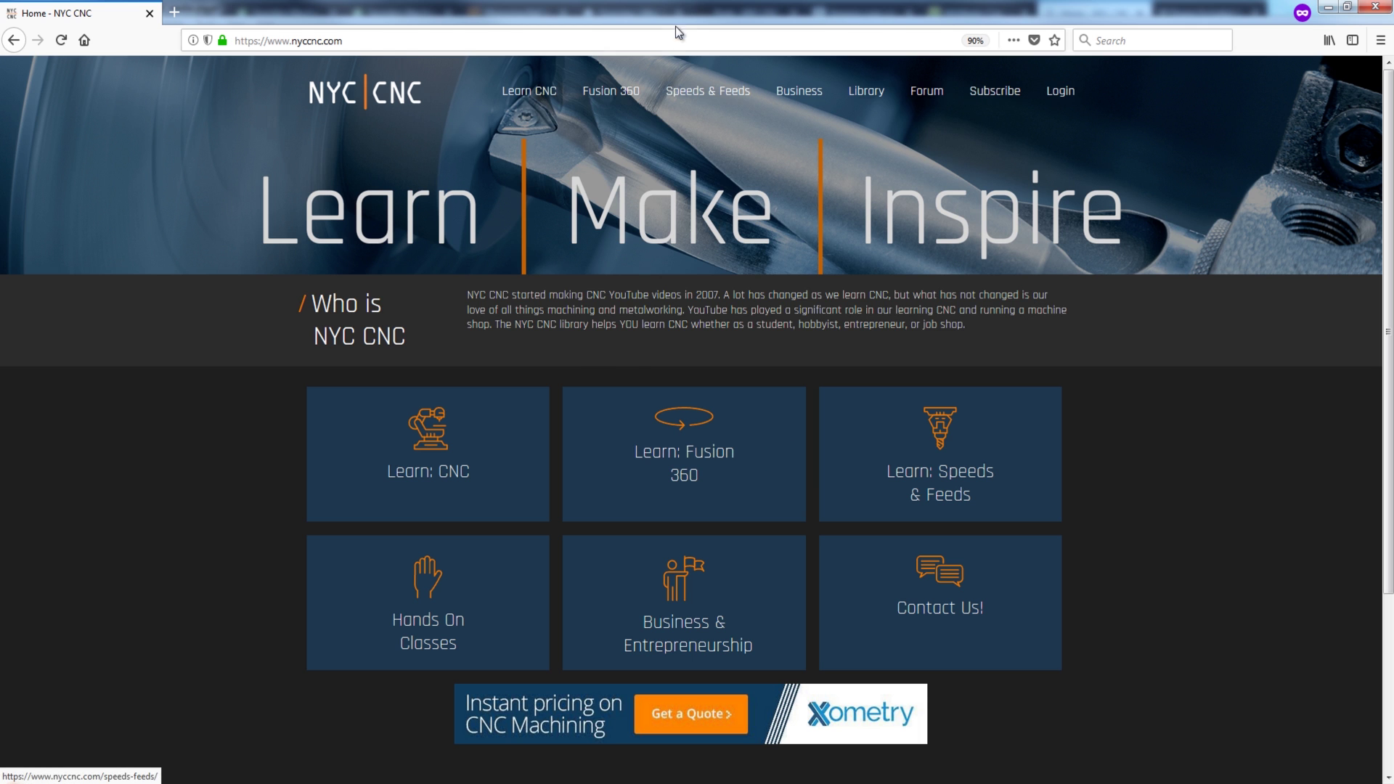
Switch to the NYC CNC website in the browser and open its video Library page.
{"action": "mouse_move", "coordinate": [637, 96]}
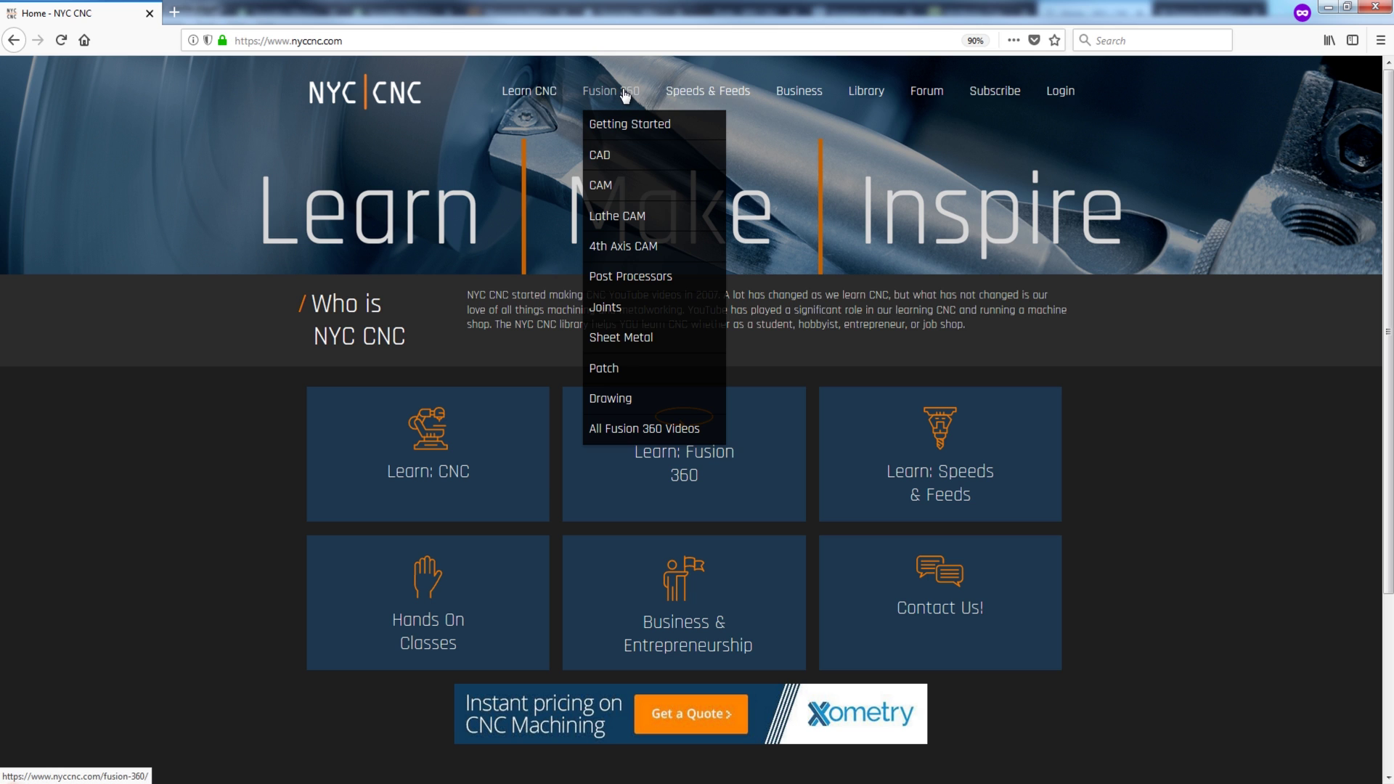
{"action": "left_click", "coordinate": [866, 92]}
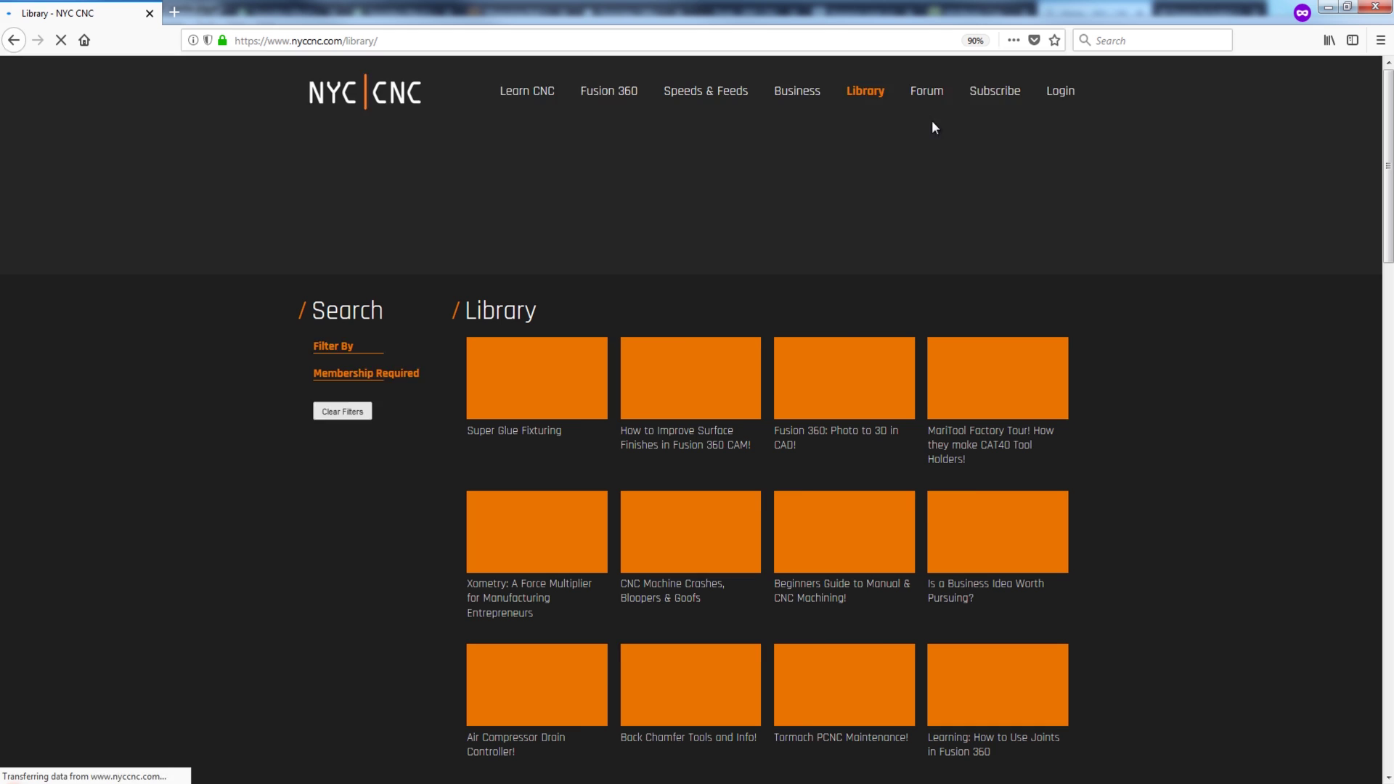